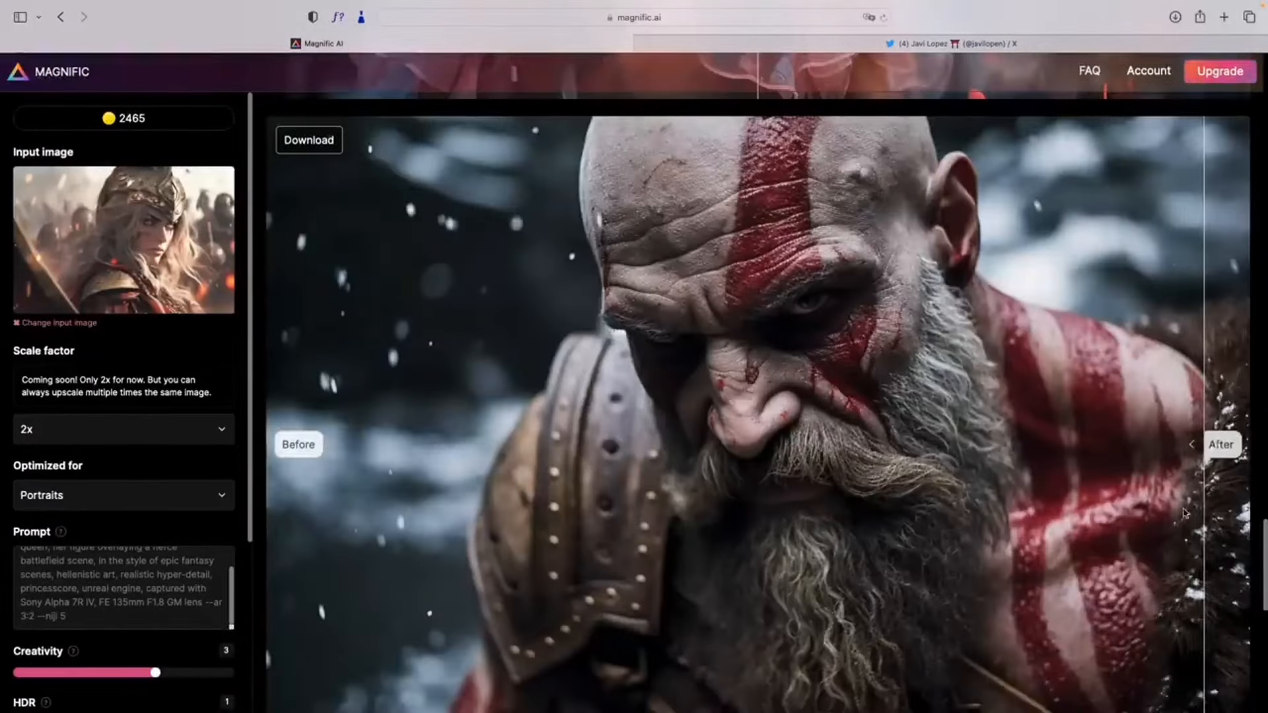
# Step: Compare the before and after views of the enhanced portraits and the style-transferred woman in the golden helmet
pyautogui.moveTo(1186, 514); pyautogui.dragTo(453, 436)
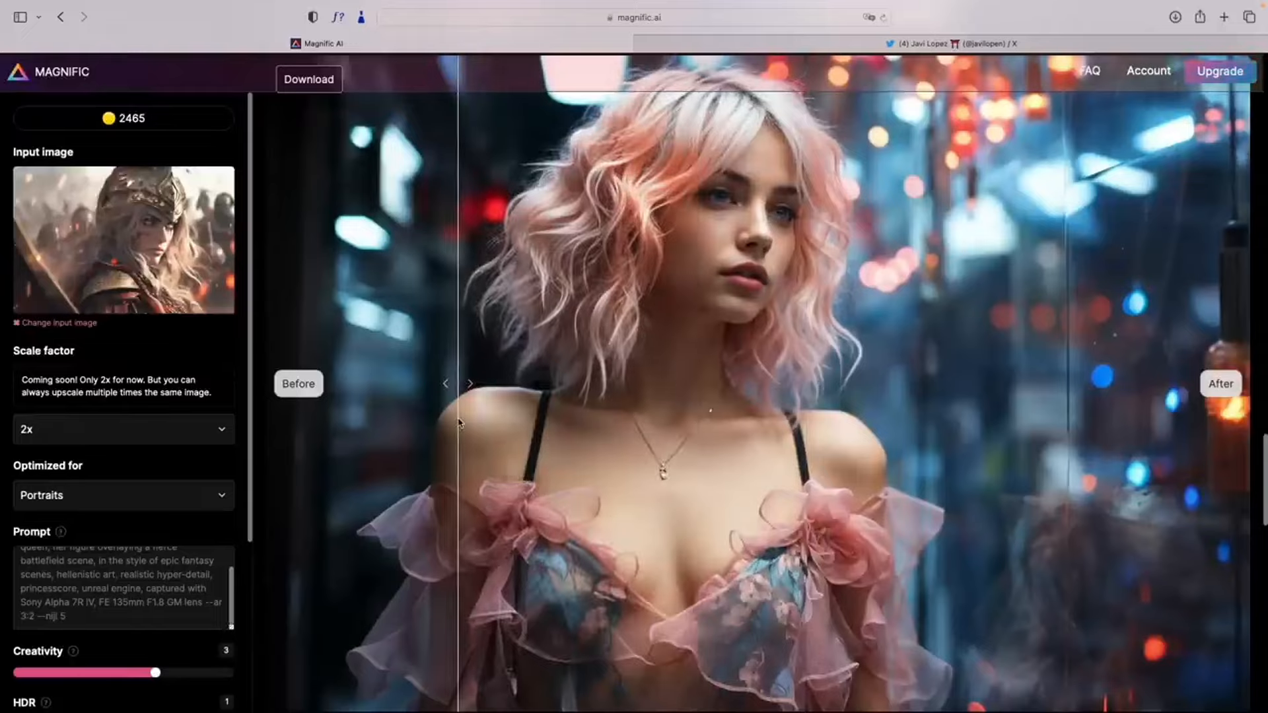
pyautogui.scroll(9, 461, 422)
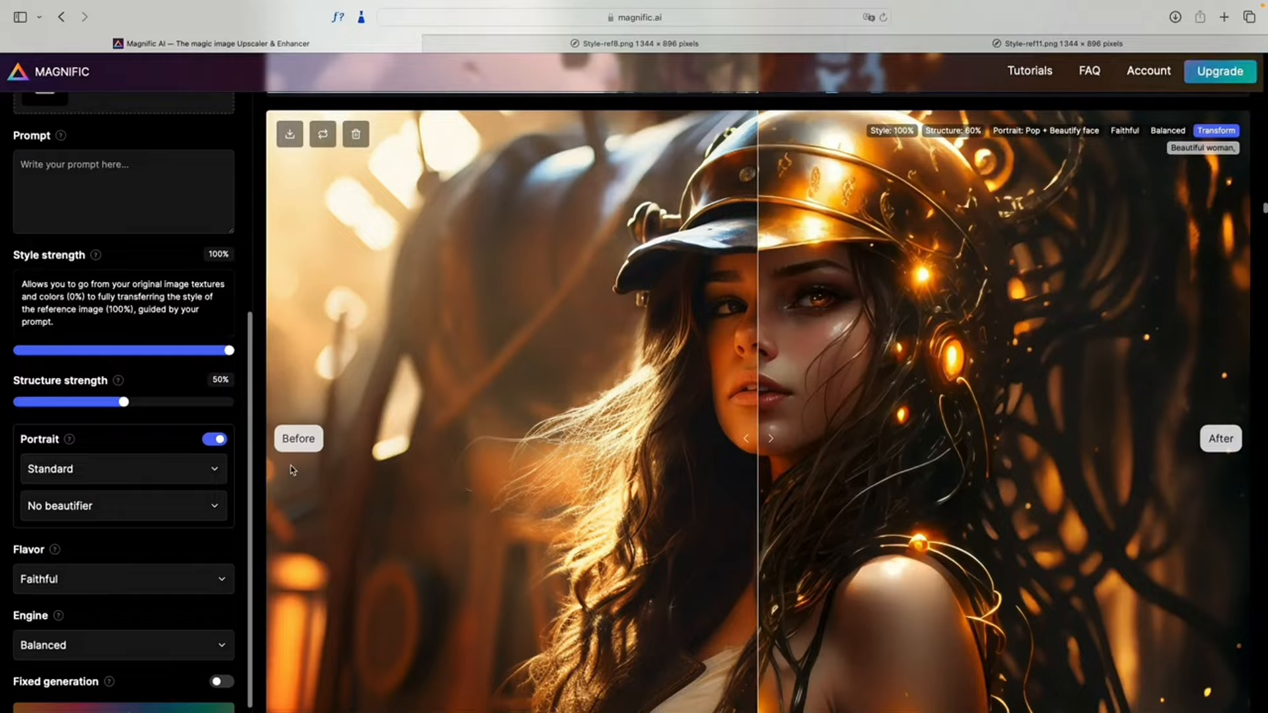
pyautogui.scroll(-1, 293, 470)
pyautogui.moveTo(758, 410); pyautogui.dragTo(183, 495)
pyautogui.scroll(1, 960, 449)
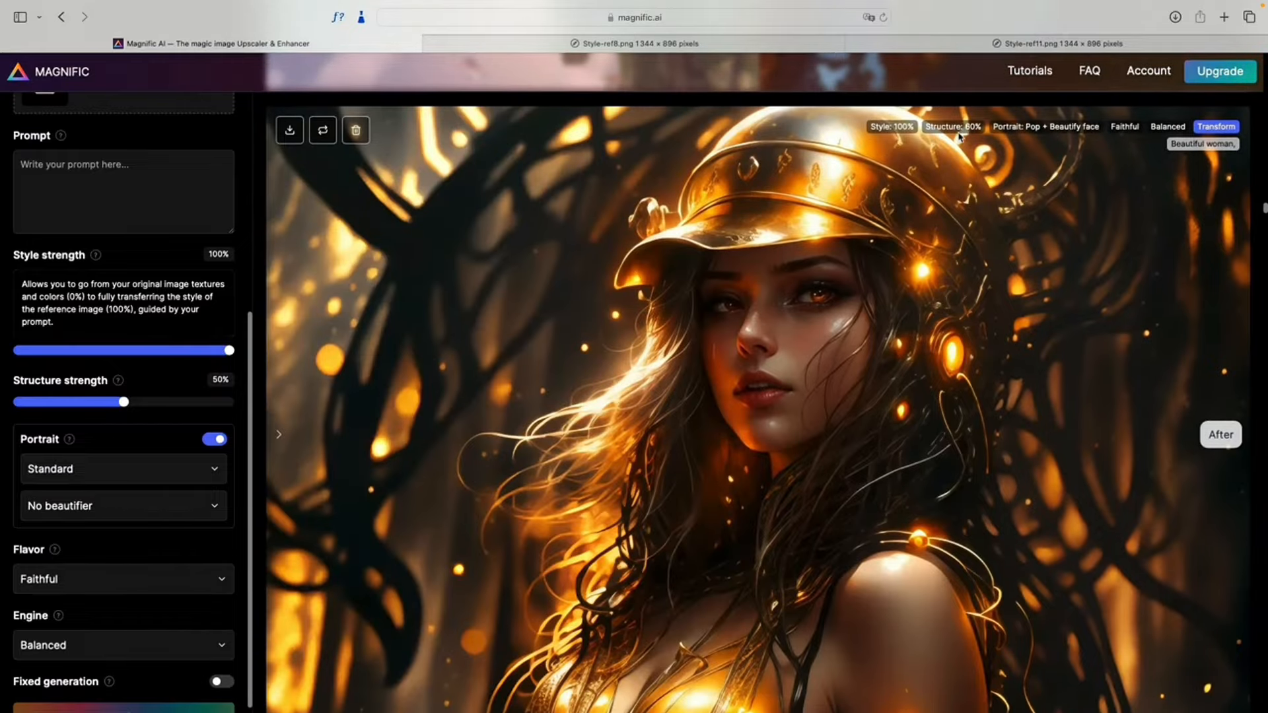
pyautogui.moveTo(902, 135); pyautogui.dragTo(311, 409)
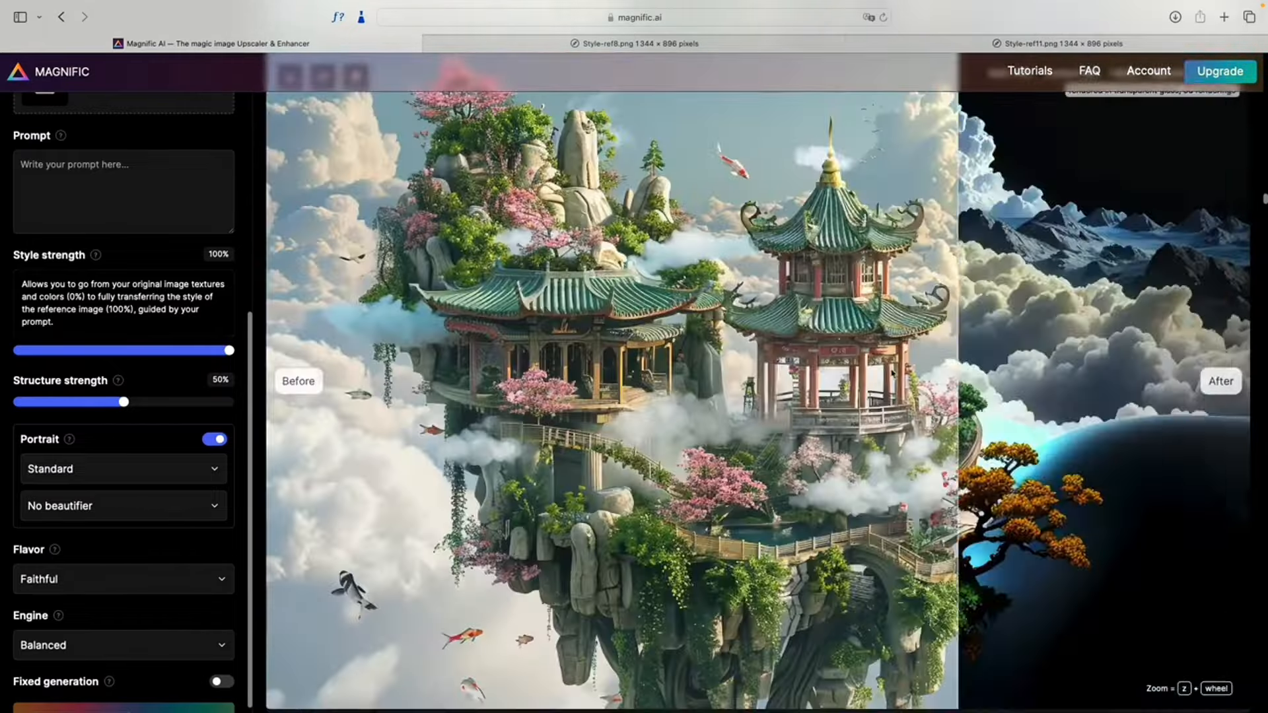
# Step: Compare the before and after views of the style-transferred floating temple and hobbit house images
pyautogui.moveTo(892, 373); pyautogui.dragTo(283, 380)
pyautogui.scroll(1, 952, 352)
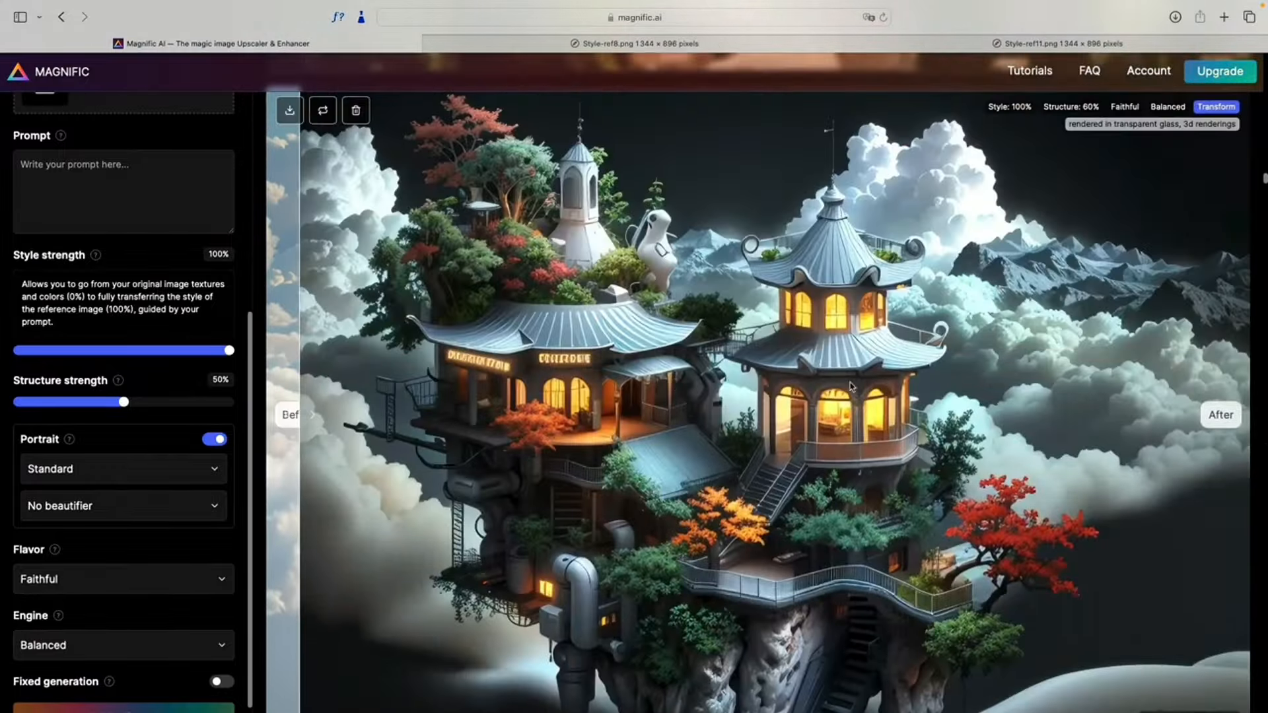
pyautogui.scroll(-1, 214, 354)
pyautogui.scroll(10, 764, 359)
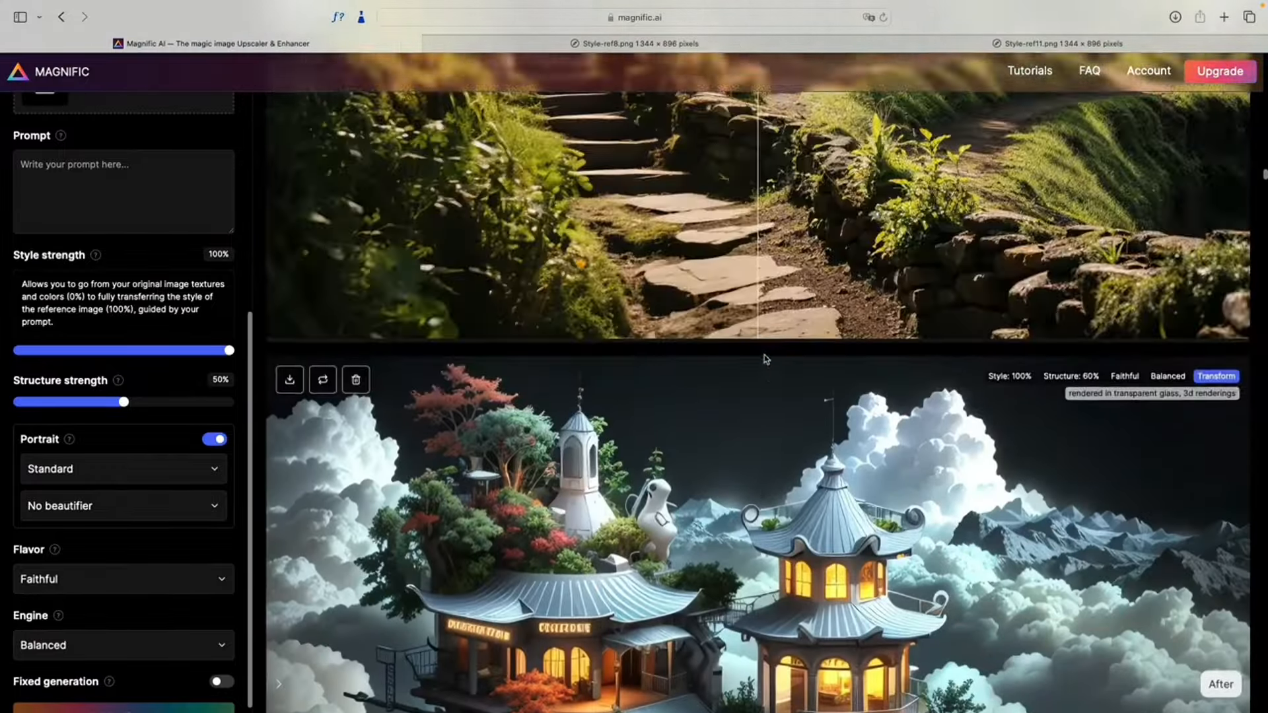
pyautogui.scroll(-1, 764, 359)
pyautogui.moveTo(758, 370); pyautogui.dragTo(274, 357)
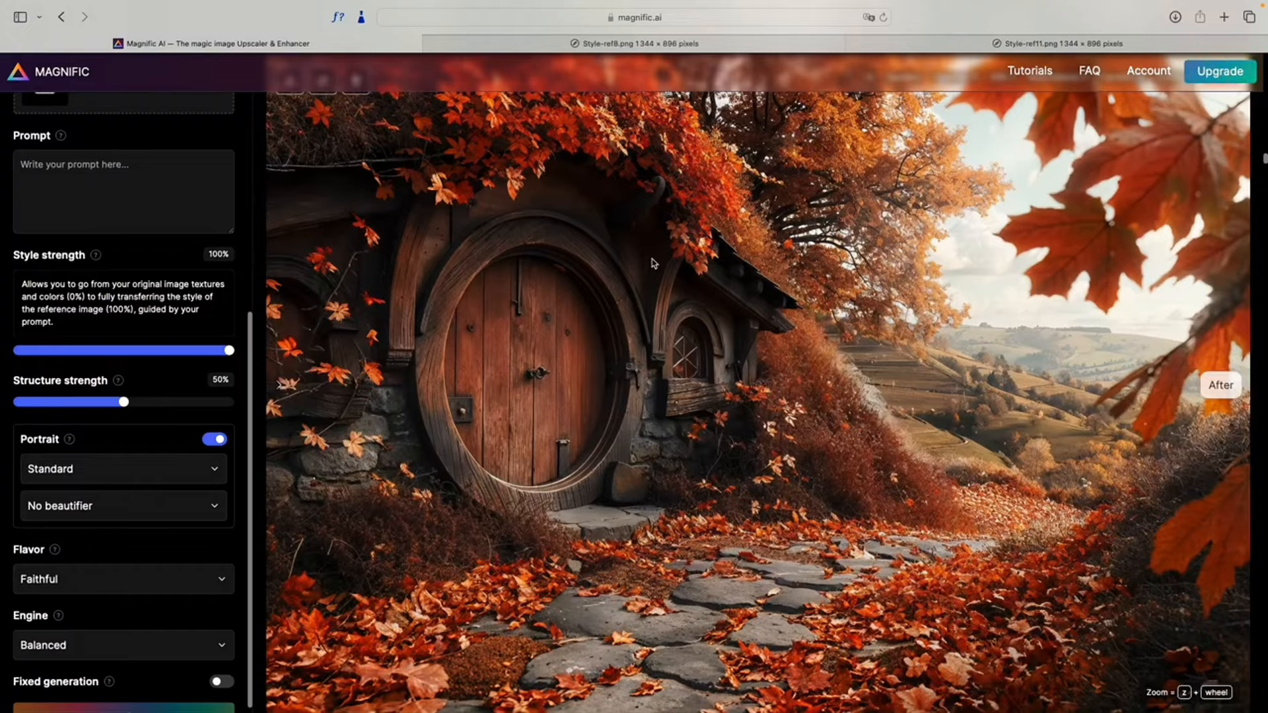
pyautogui.scroll(5, 760, 278)
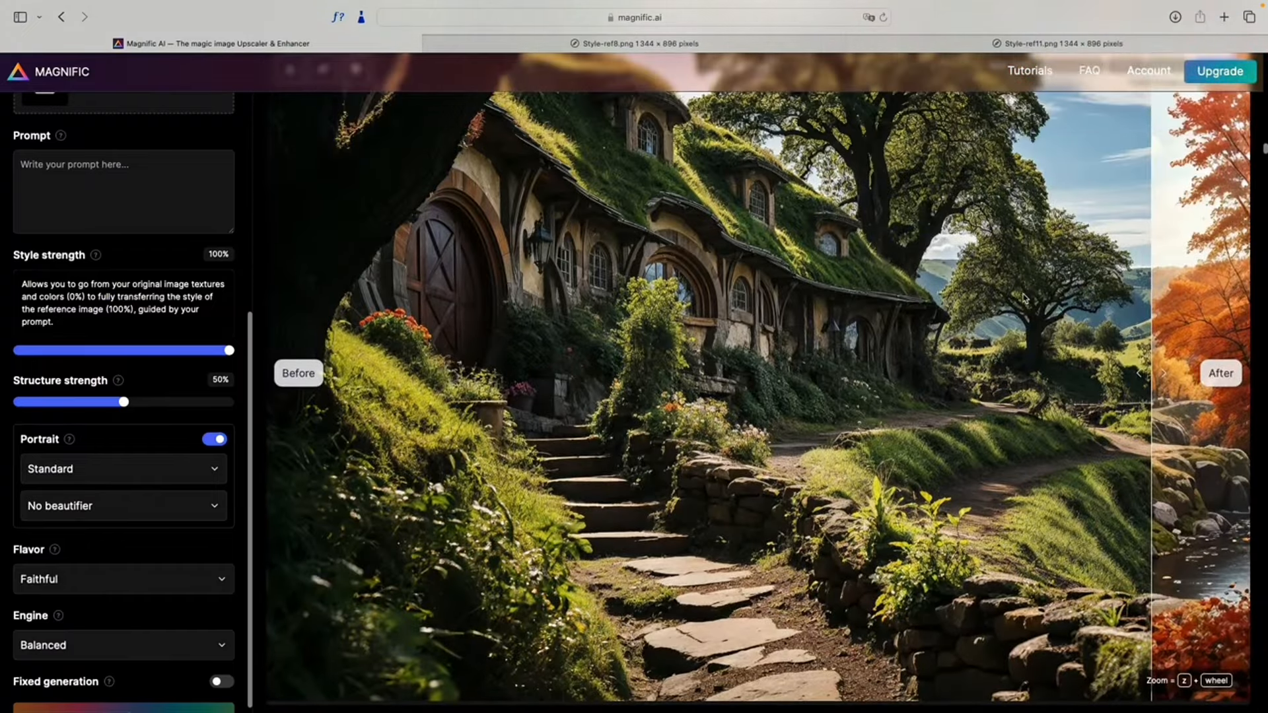
pyautogui.scroll(1, 1060, 274)
pyautogui.moveTo(1151, 304); pyautogui.dragTo(389, 360)
pyautogui.scroll(1, 1100, 233)
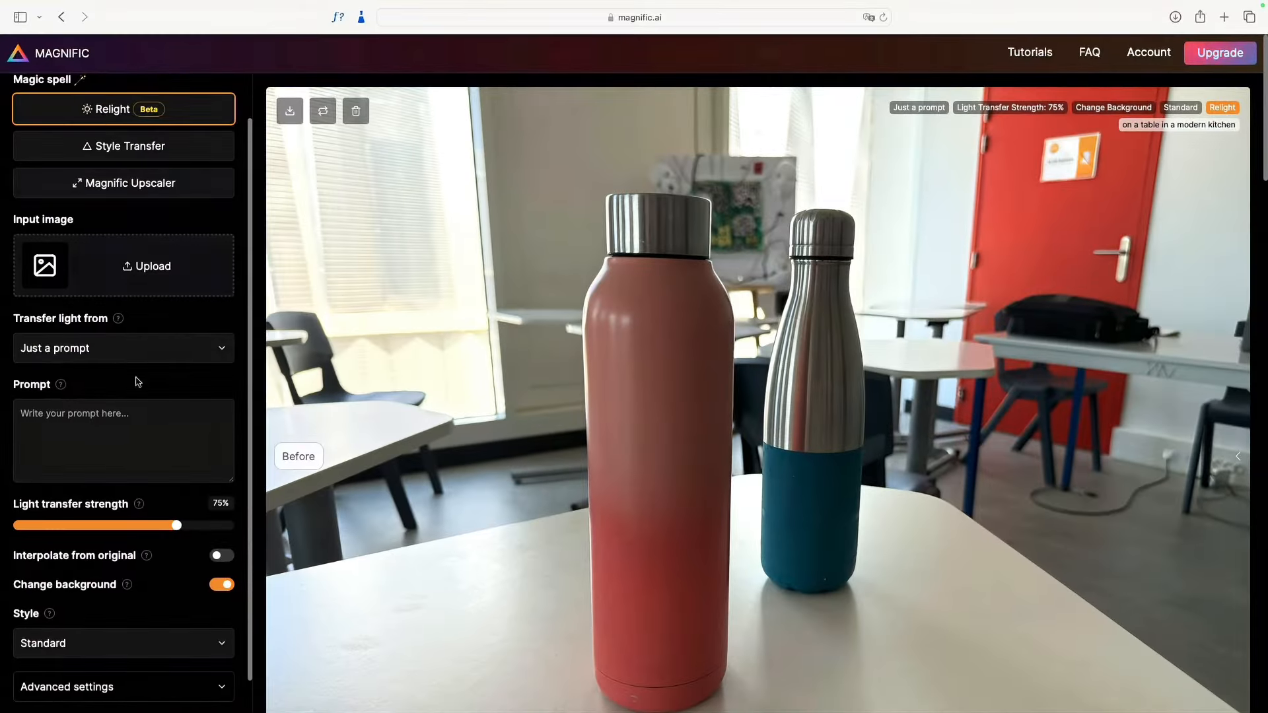
# Step: Examine the relit bottle images set in a modern kitchen, classroom, modern office and gym against the original photo
pyautogui.scroll(-2, 140, 385)
pyautogui.scroll(3, 140, 385)
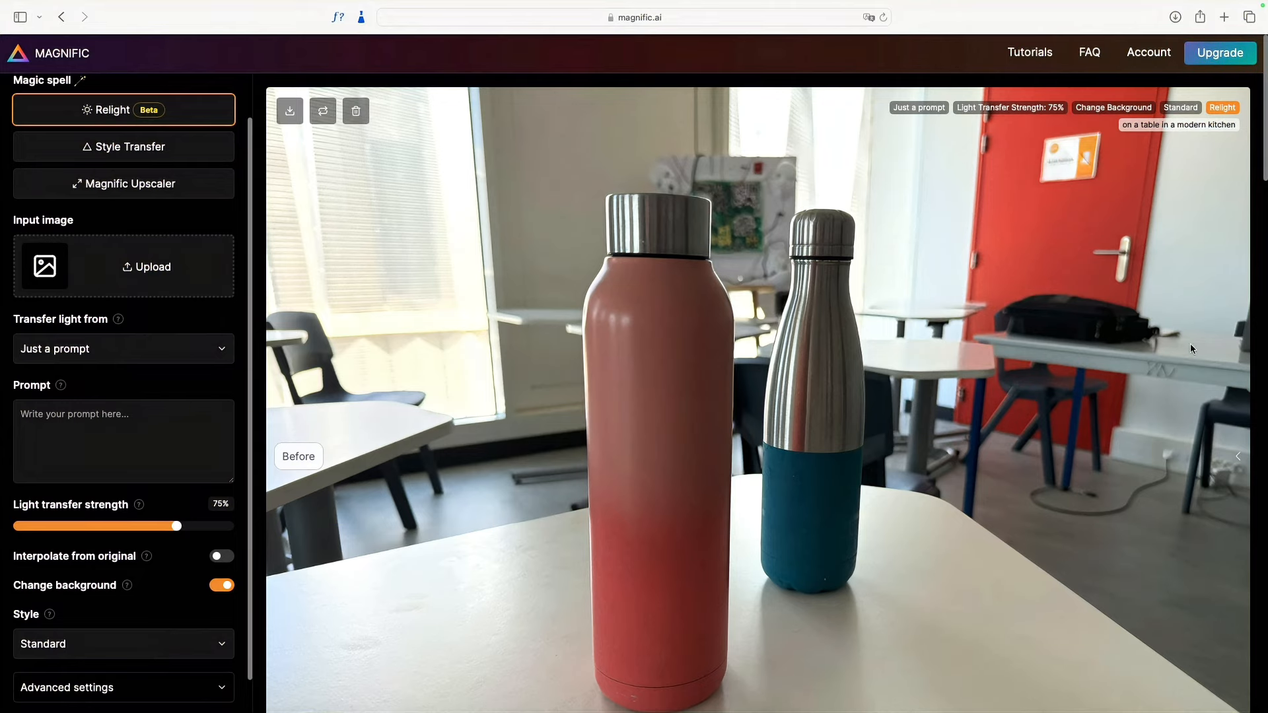
pyautogui.scroll(-2, 971, 362)
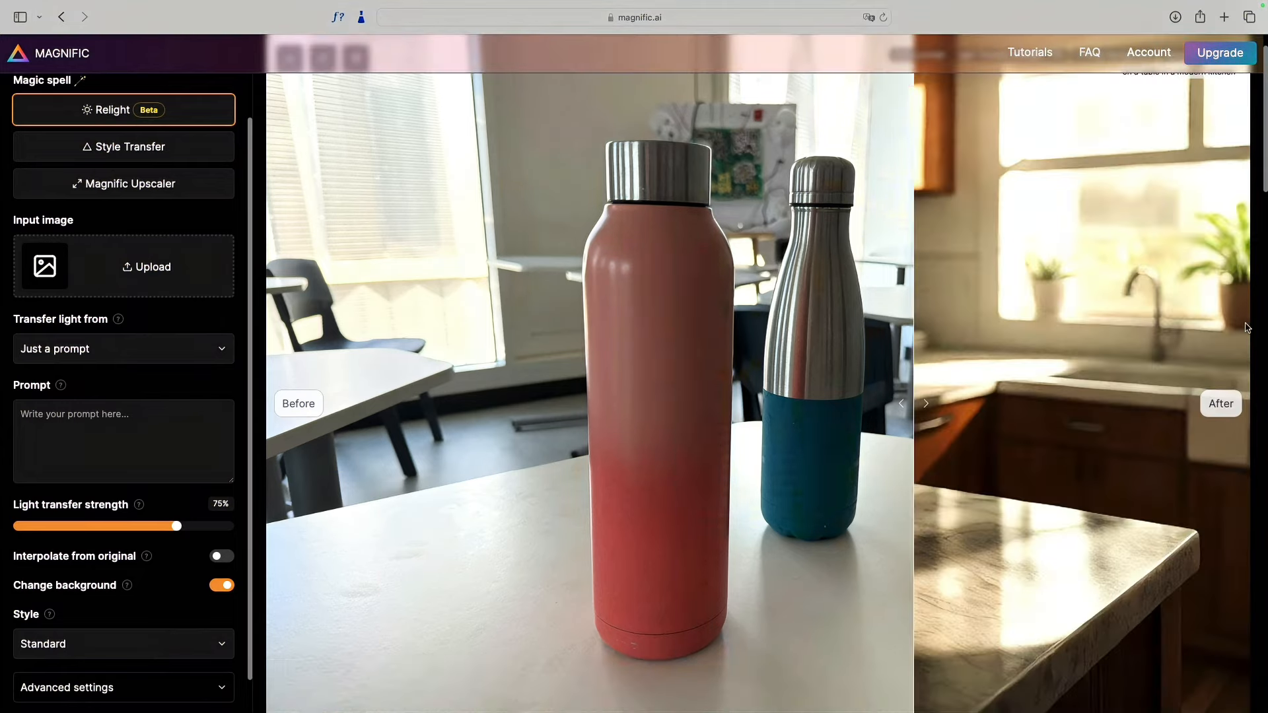
pyautogui.scroll(-10, 862, 297)
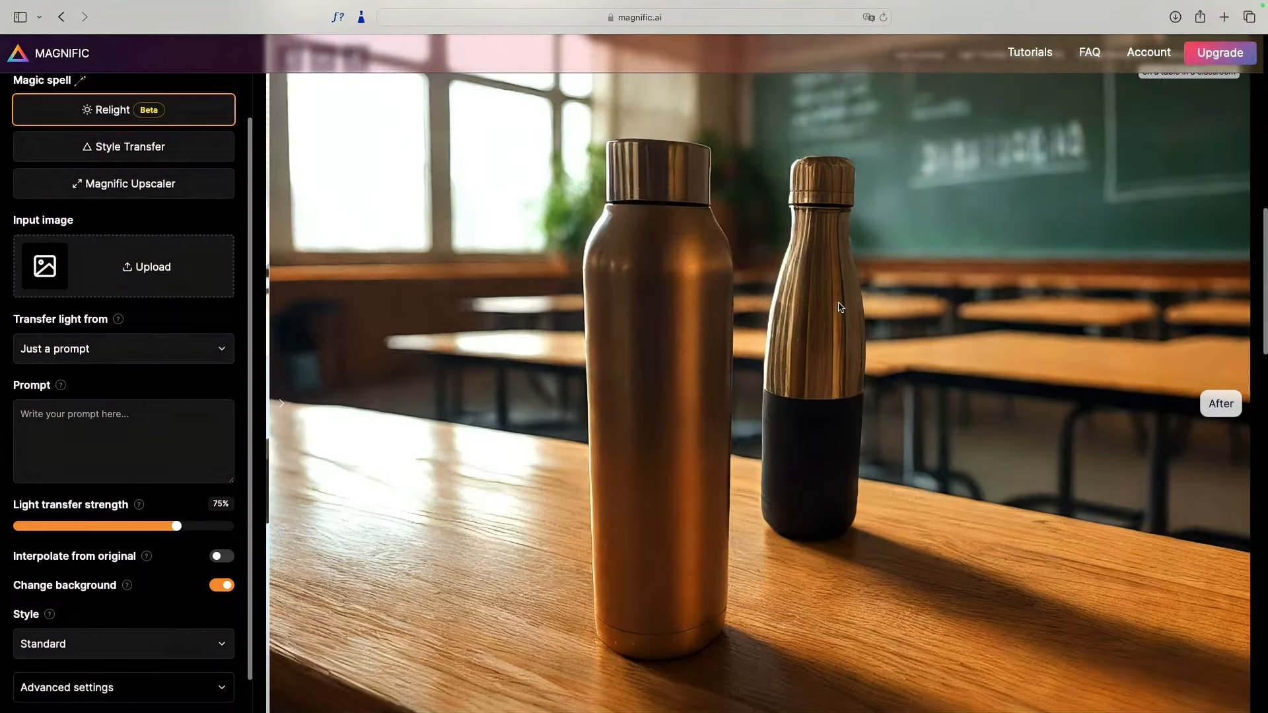
pyautogui.scroll(-10, 842, 307)
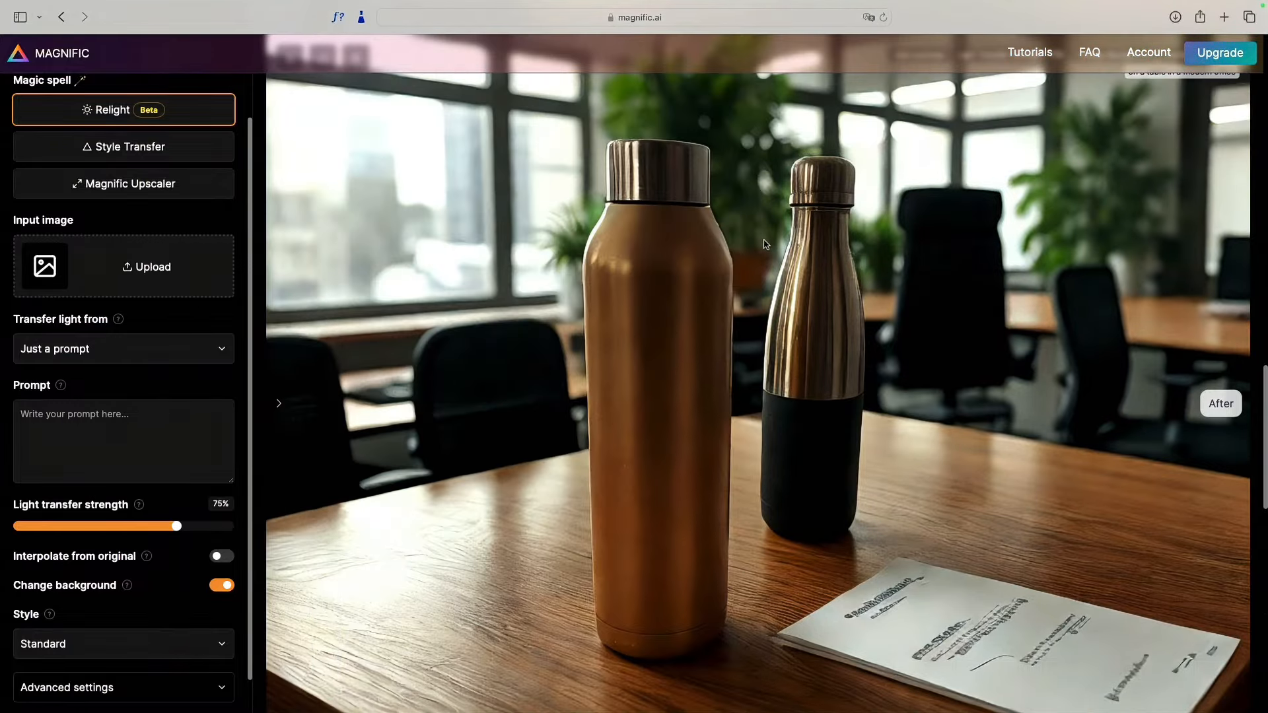
pyautogui.scroll(-10, 766, 244)
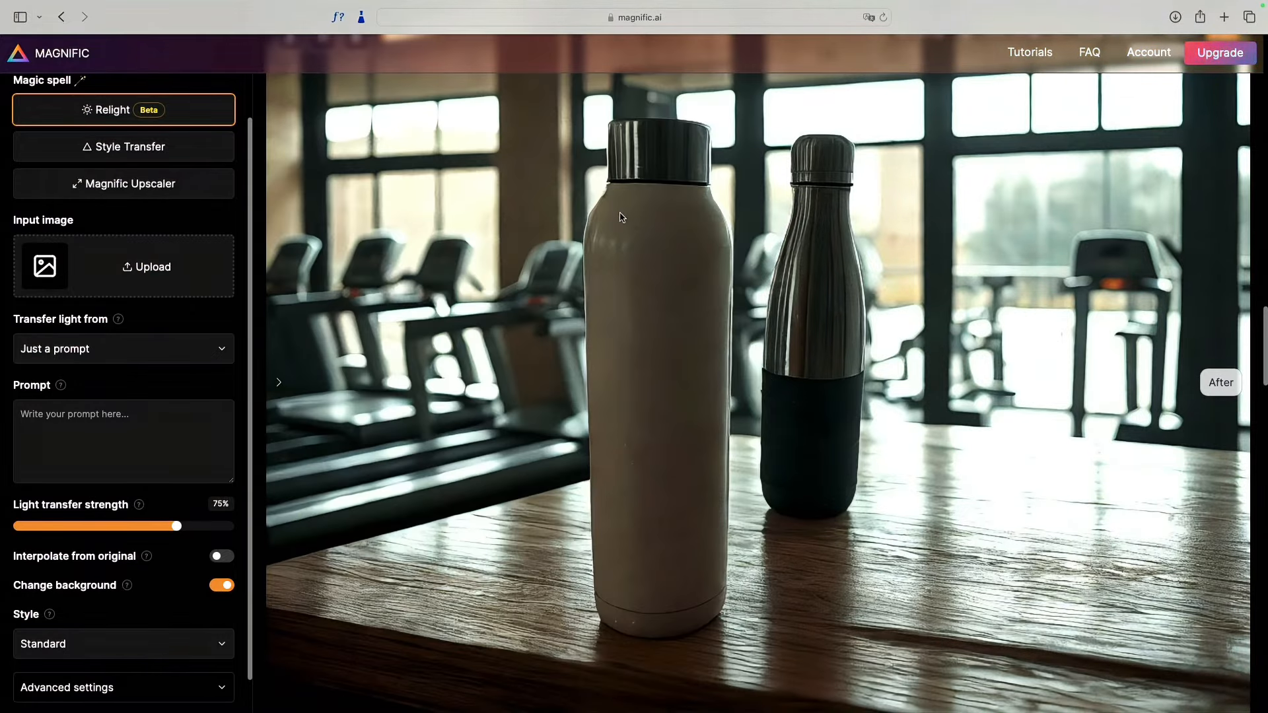
pyautogui.scroll(10, 623, 216)
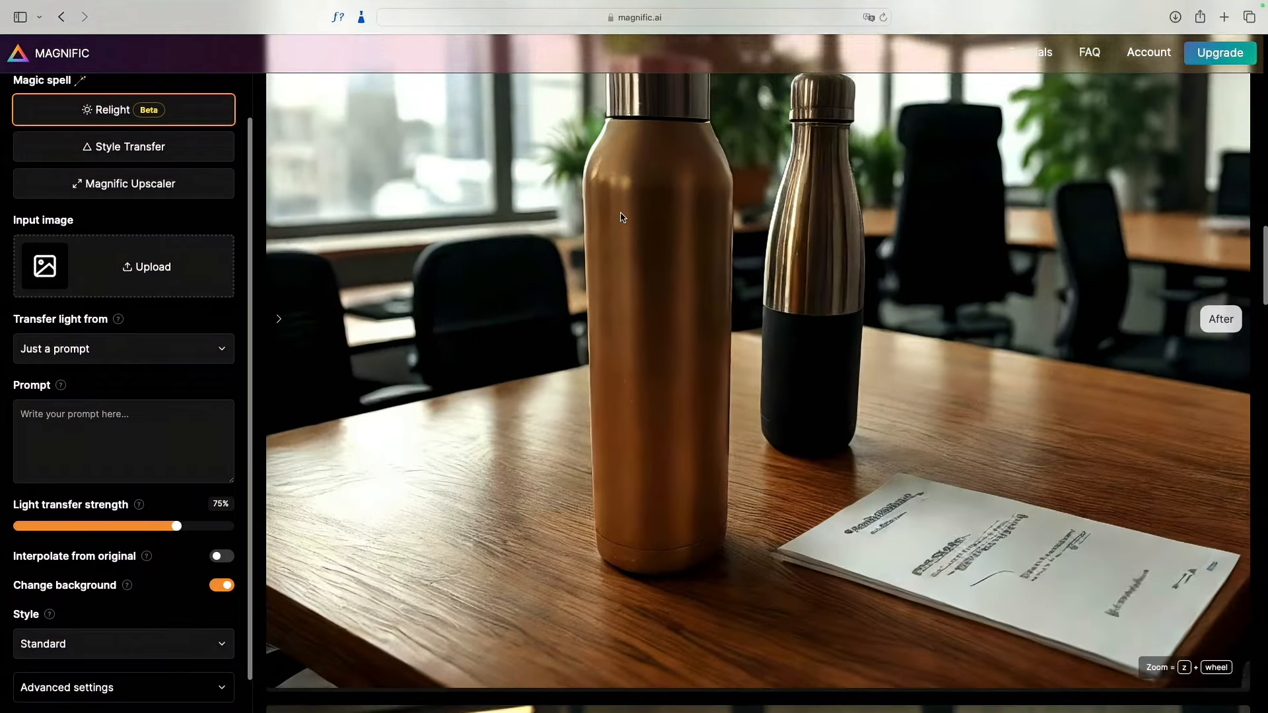
pyautogui.scroll(-1, 621, 217)
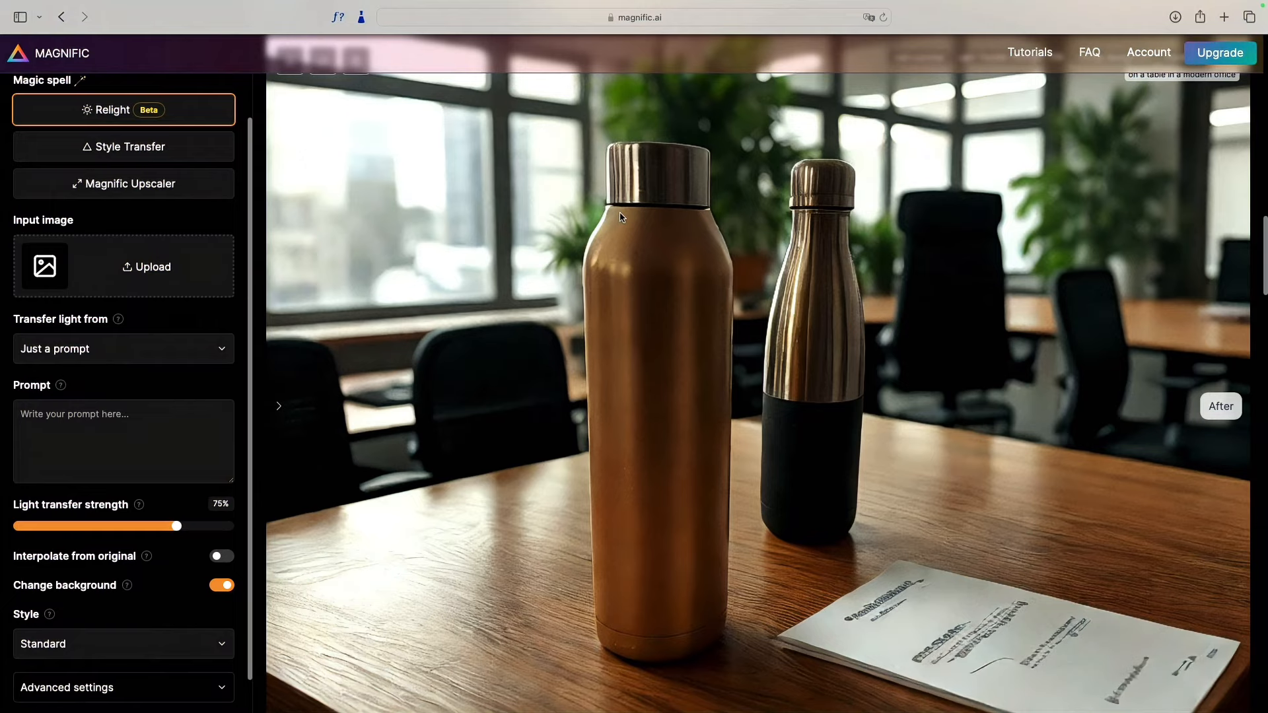
pyautogui.scroll(2, 595, 245)
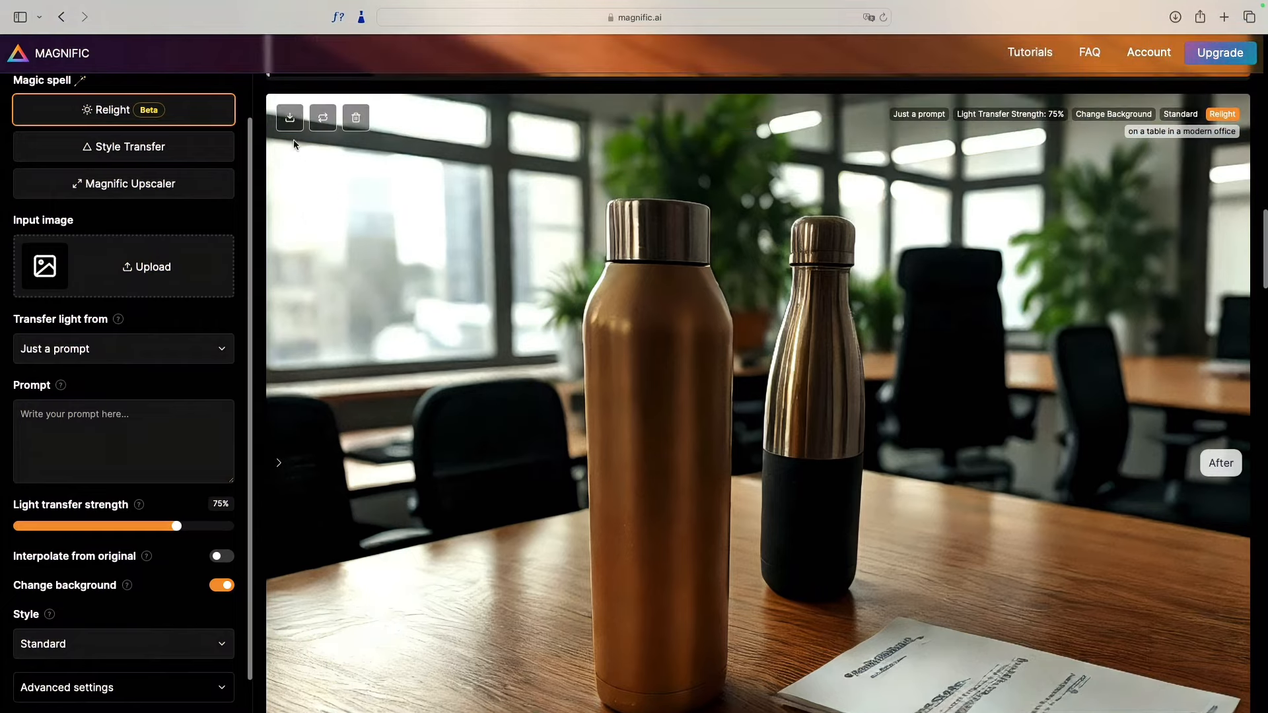
# Step: Examine the relit Sangoku images, comparing the grey original with the lightning battle, capsule corp and Namek backgrounds
pyautogui.scroll(-20, 567, 273)
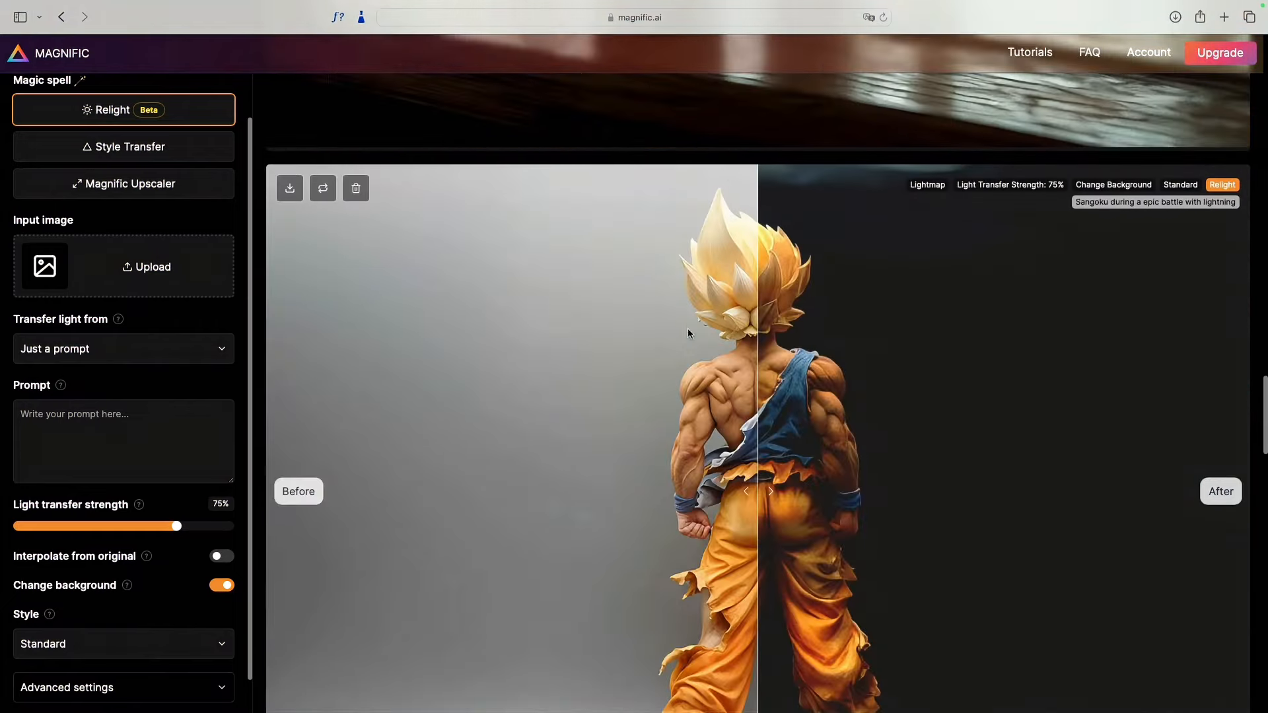
pyautogui.scroll(-15, 849, 331)
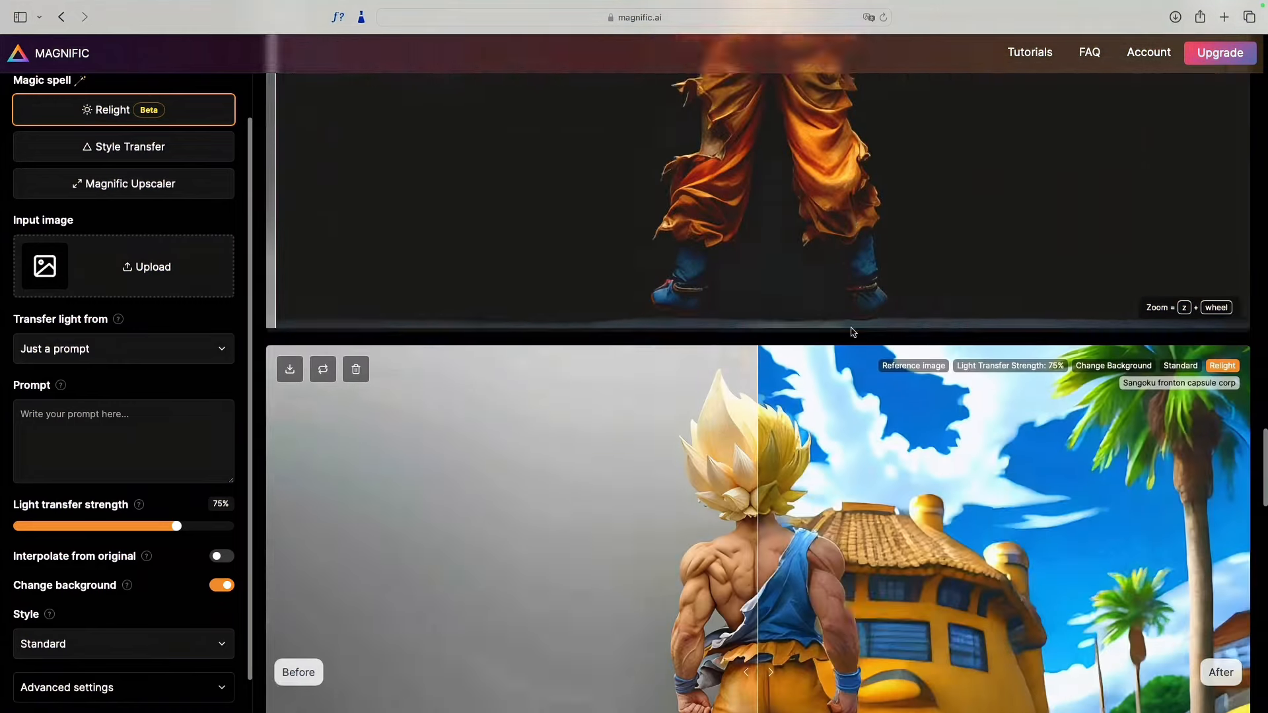
pyautogui.scroll(-10, 852, 333)
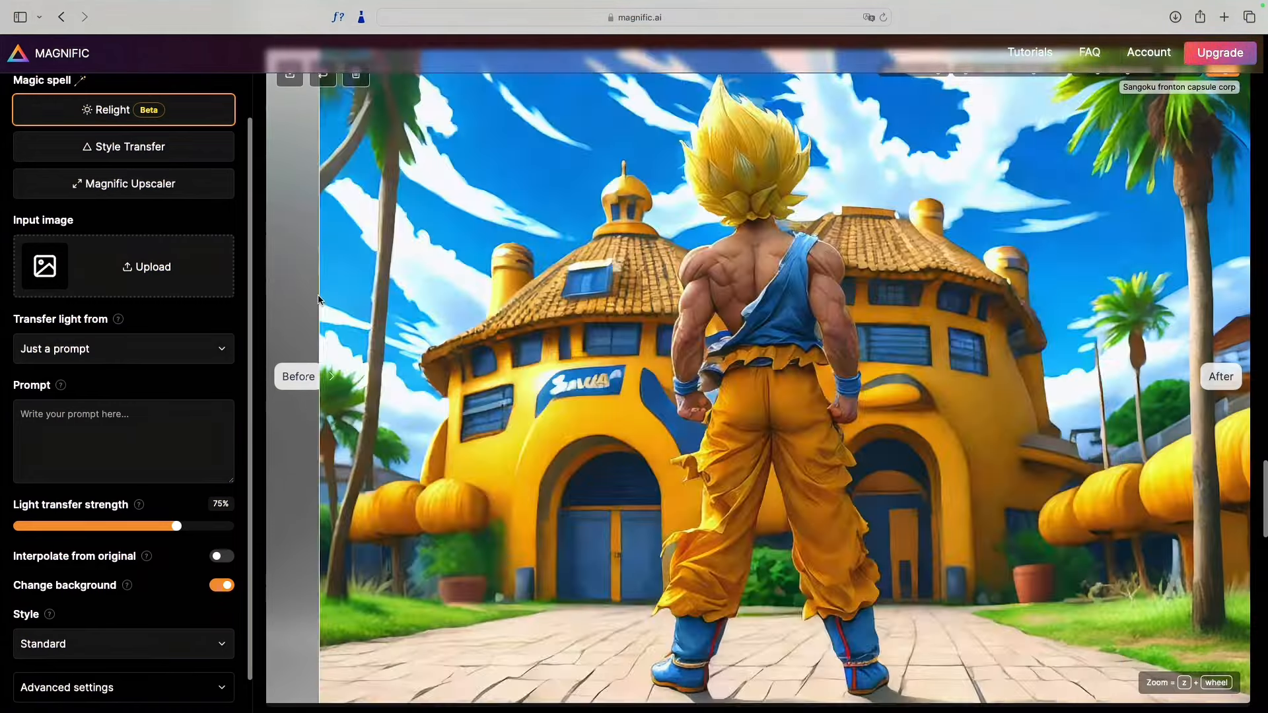
pyautogui.scroll(-10, 763, 305)
pyautogui.scroll(-8, 763, 305)
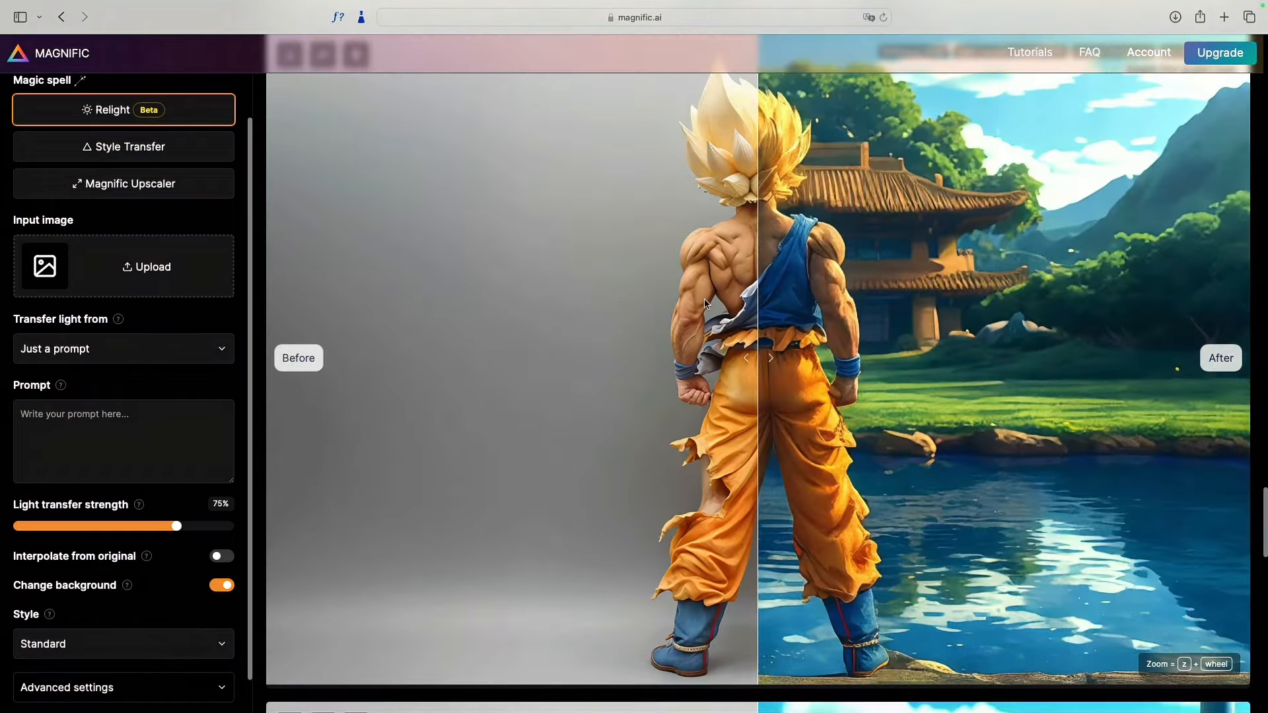
pyautogui.scroll(-10, 704, 266)
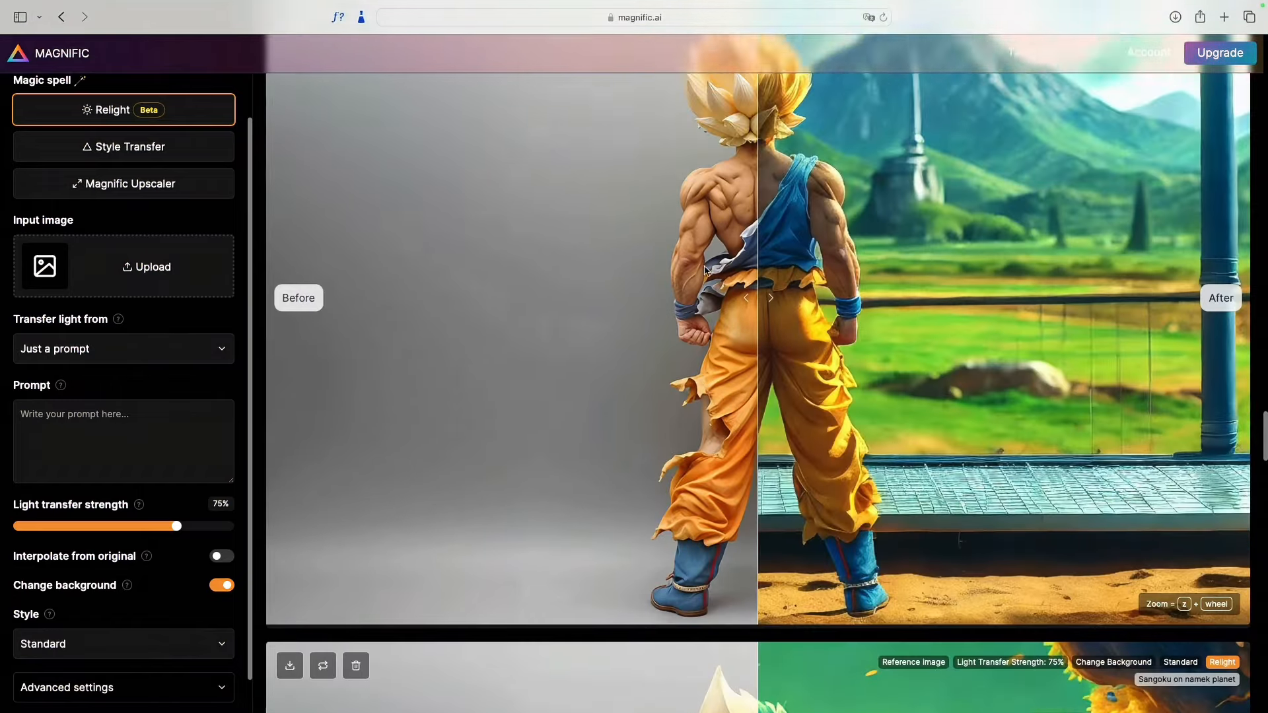
# Step: Go back through the relit results to the modern kitchen bottle image at the start of the gallery
pyautogui.scroll(-15, 705, 271)
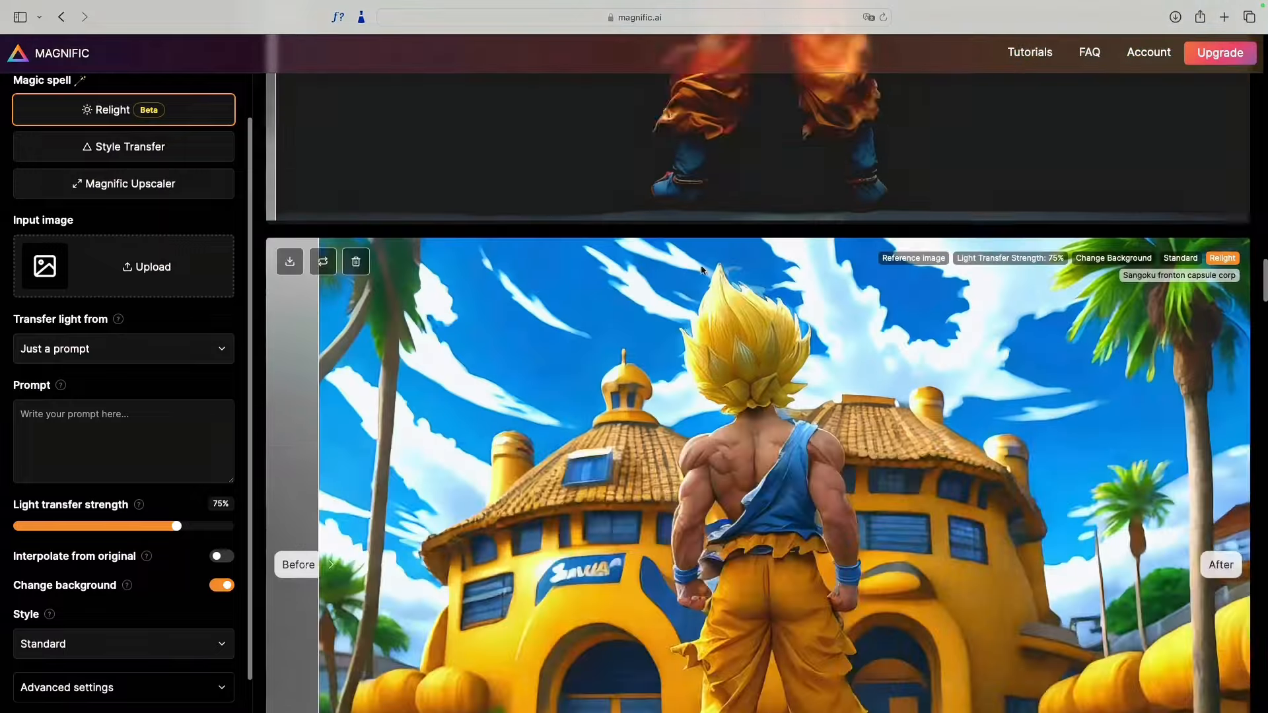
pyautogui.scroll(-15, 702, 270)
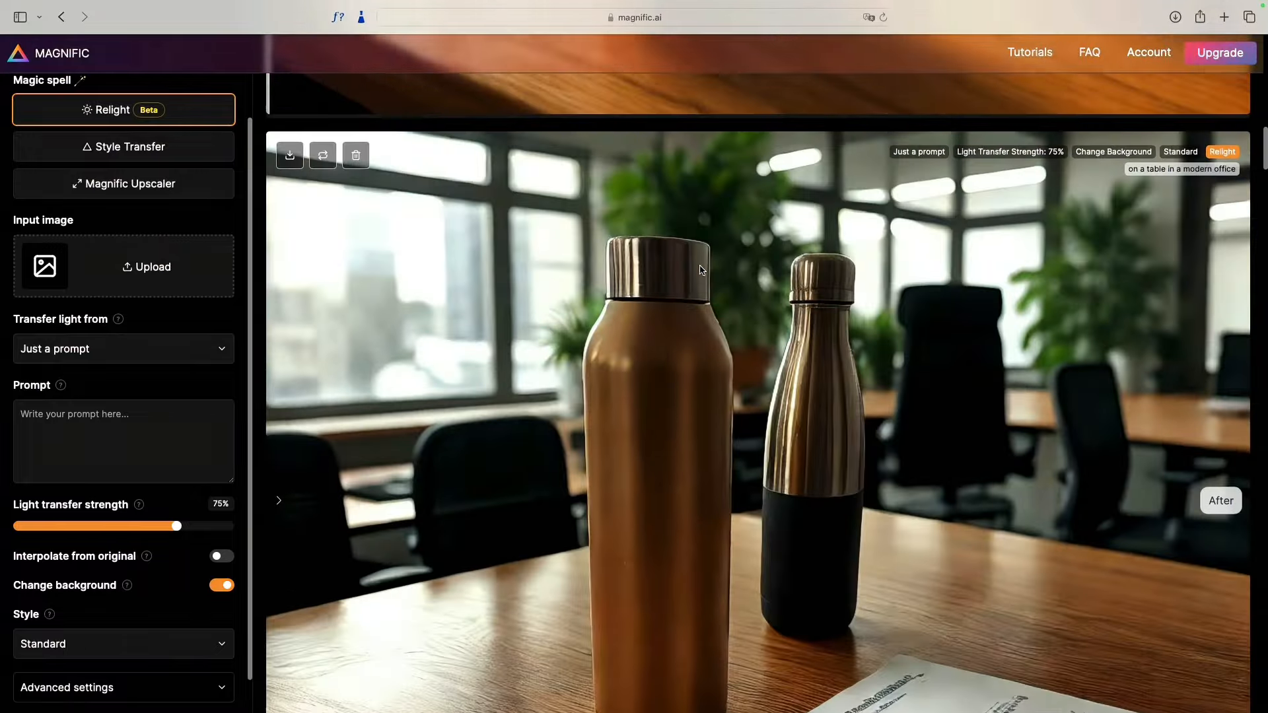
pyautogui.scroll(10, 702, 270)
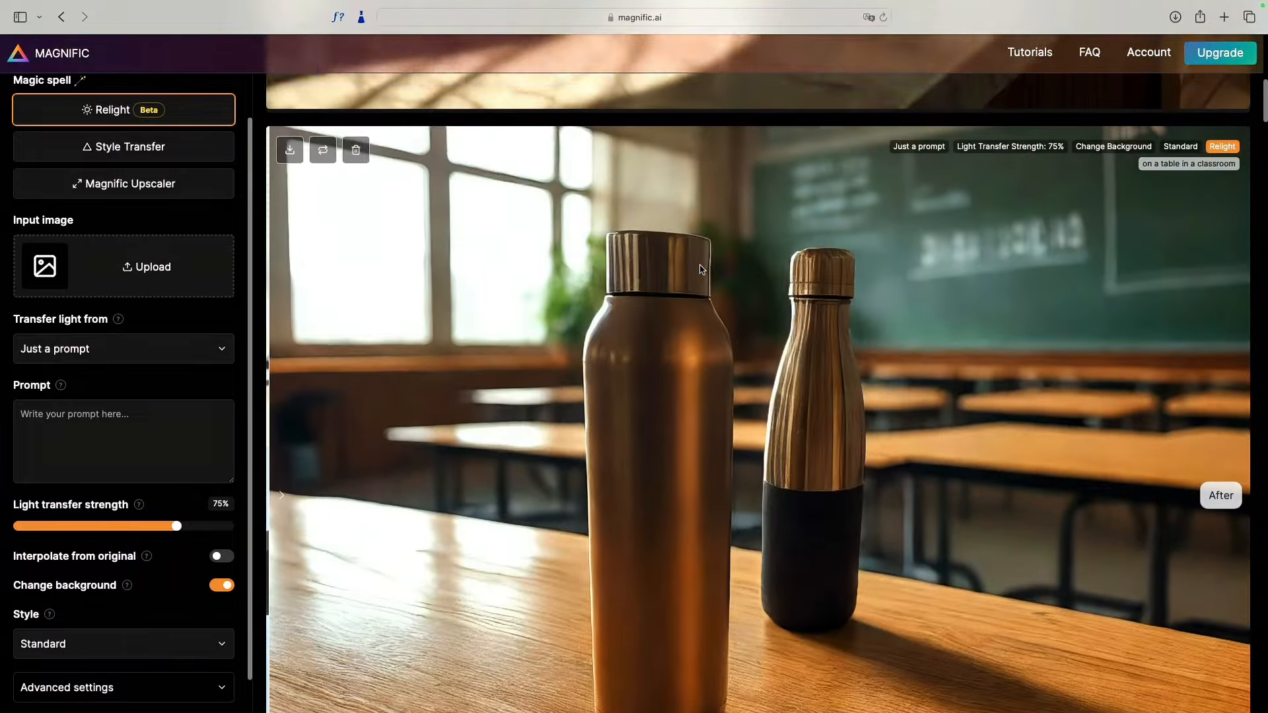
pyautogui.scroll(-1, 702, 269)
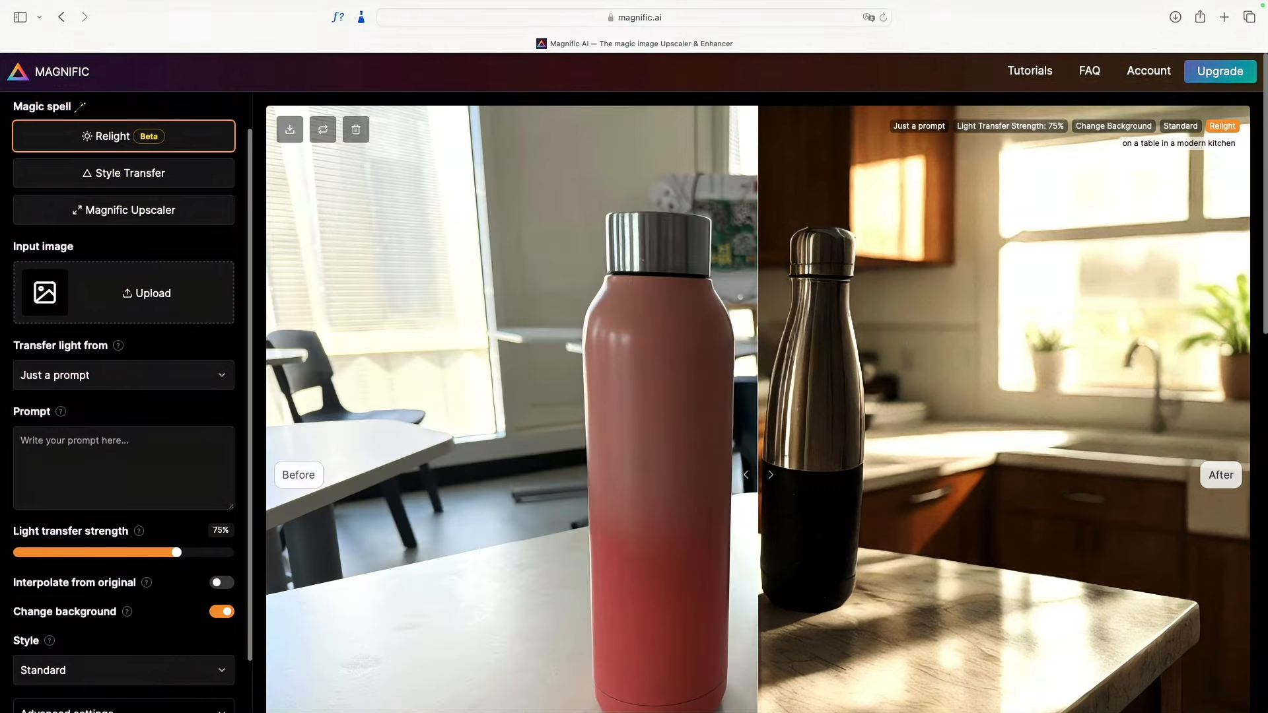
# Step: Upload the tiger picture as the input image for Relight
pyautogui.moveTo(1265, 463); pyautogui.dragTo(158, 298)
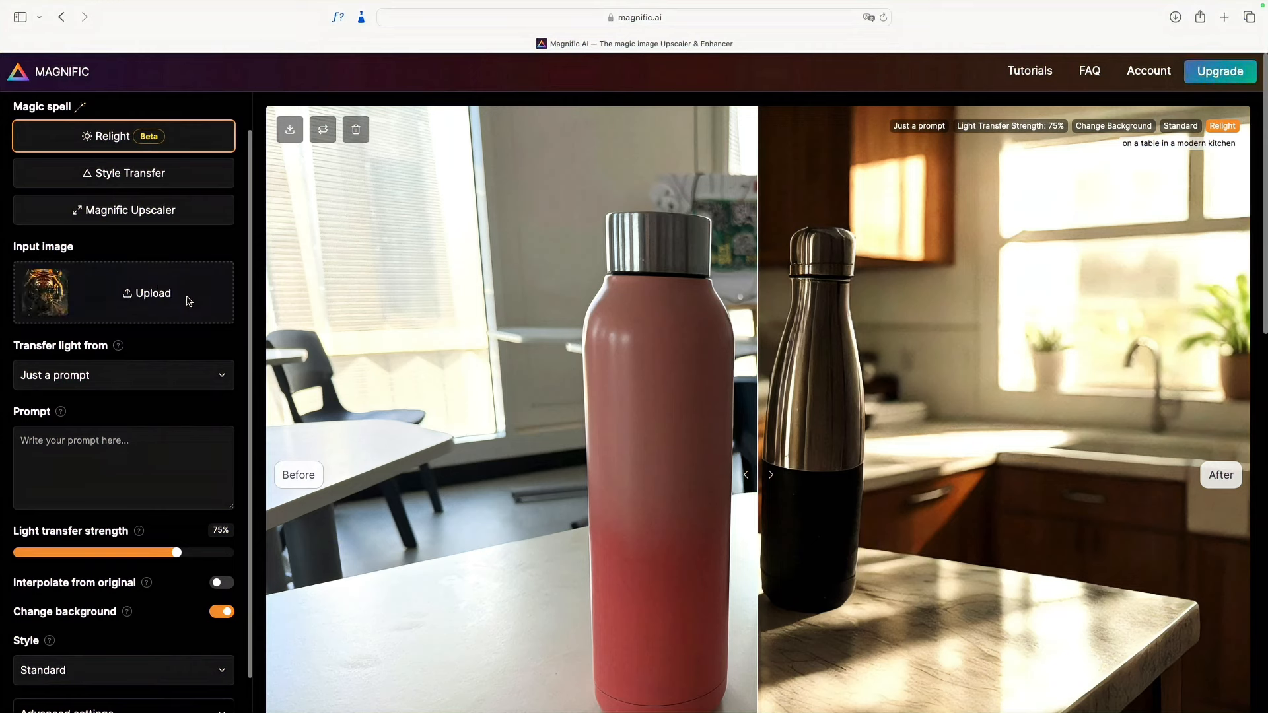
# Step: Set the light transfer source to Reference image and upload ref.png as the reference
pyautogui.click(157, 377)
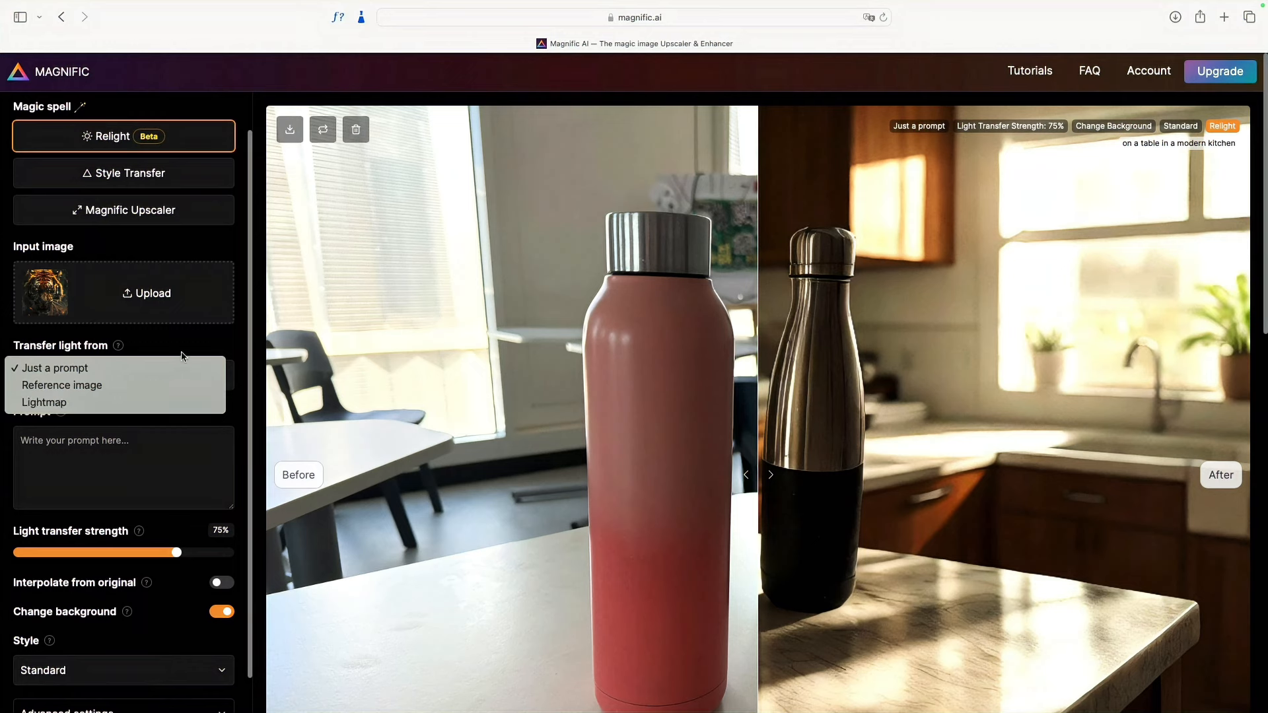
pyautogui.click(187, 344)
pyautogui.click(124, 377)
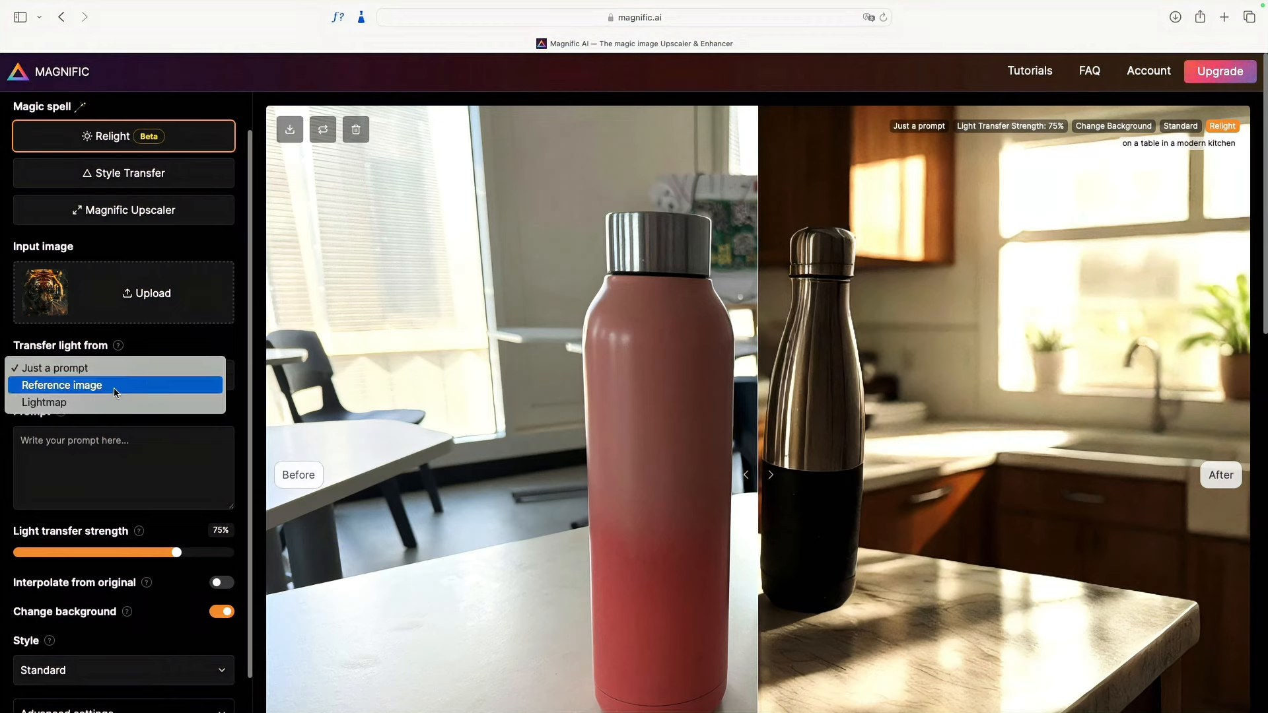
pyautogui.click(114, 387)
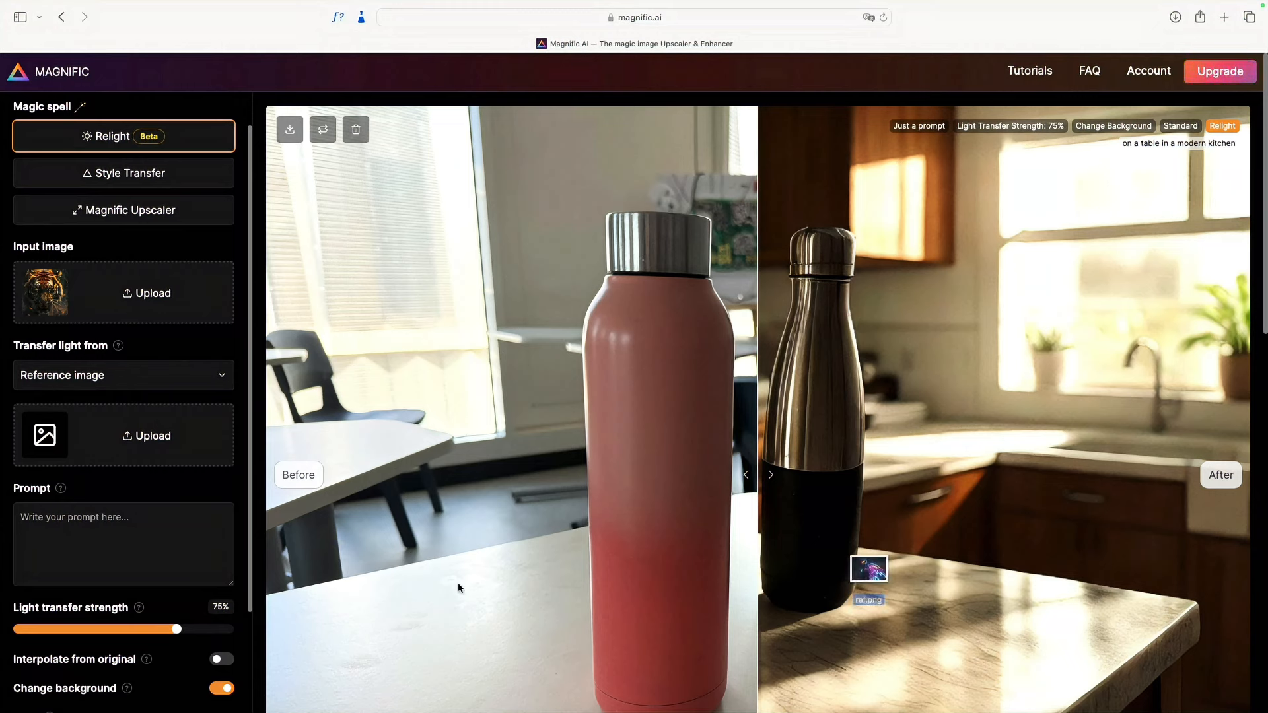
pyautogui.moveTo(869, 572); pyautogui.dragTo(88, 440)
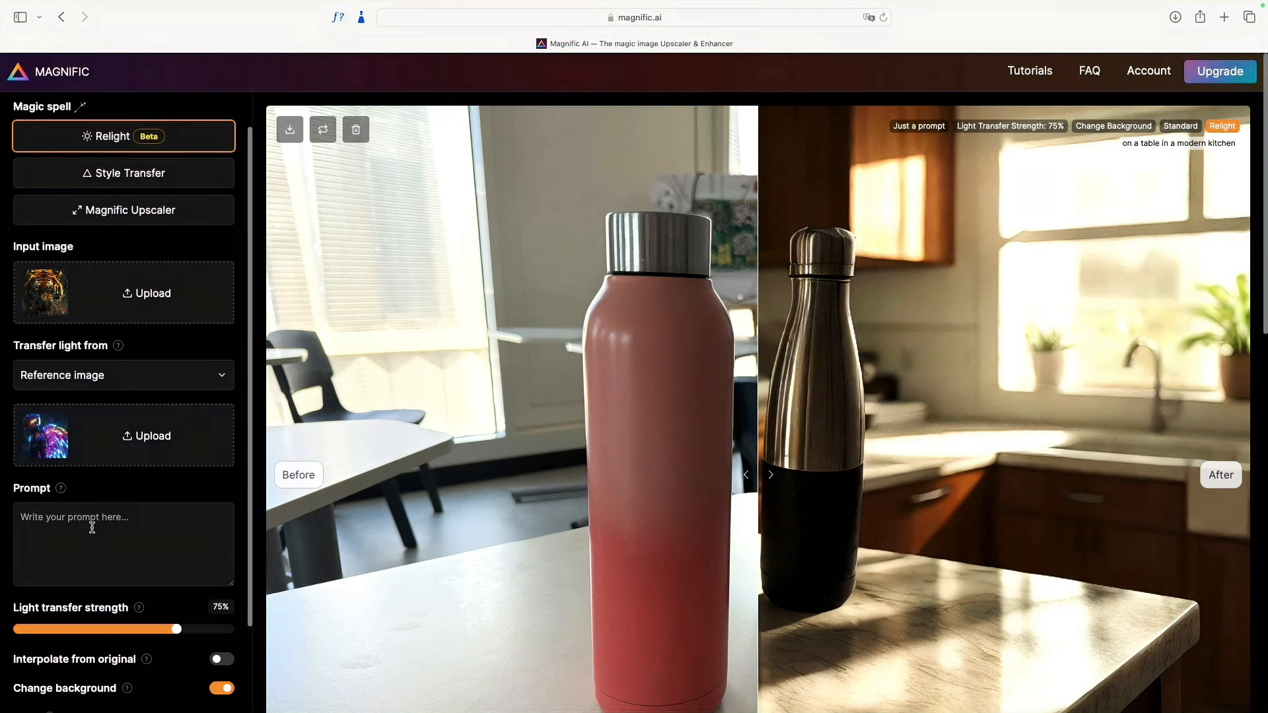
# Step: Enter the prompt "neon light effects, made of holographic and translucent fluorescent material, in an anime style of fantasy realism, with sparkling wings, reflections and refractions,"
pyautogui.write('neon light effects, made of holographic and translucent fluorescent material, in an anime style of fantasy realism, with sparkling wings, reflections and refractions, a portrait with vibrant colors against a dark background')
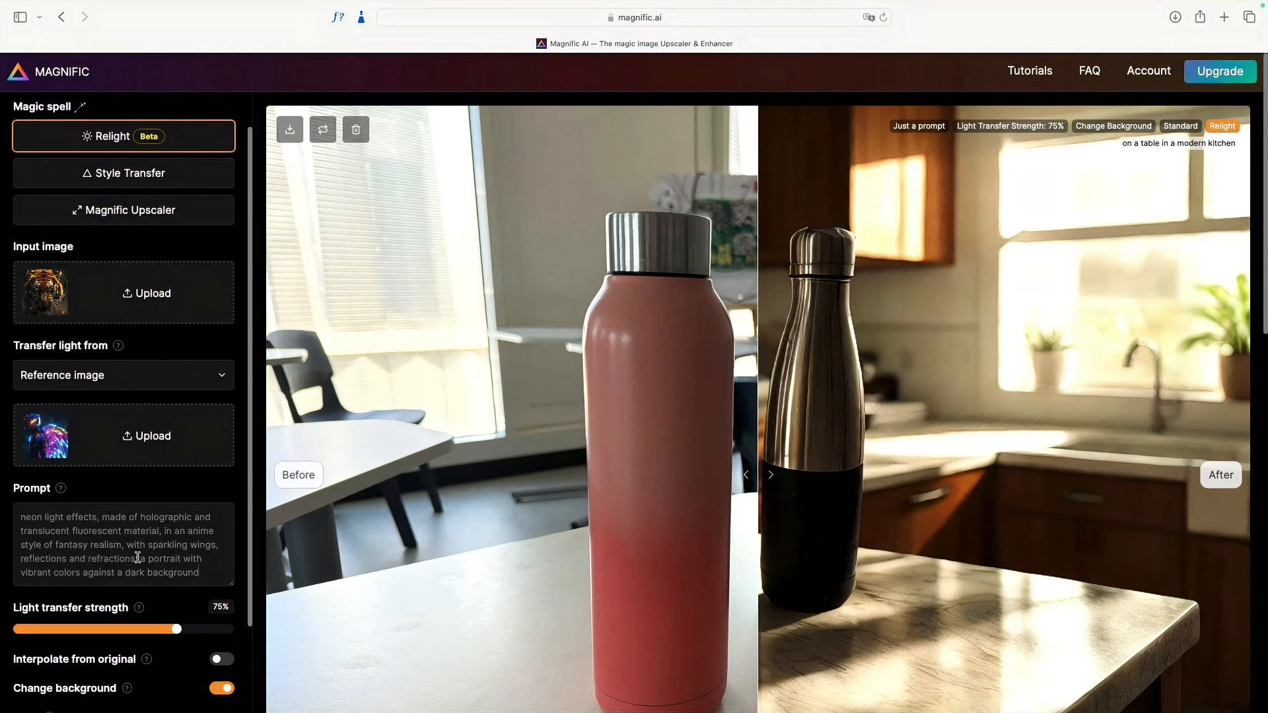
pyautogui.moveTo(138, 558); pyautogui.dragTo(226, 580)
pyautogui.press('BackSpace')
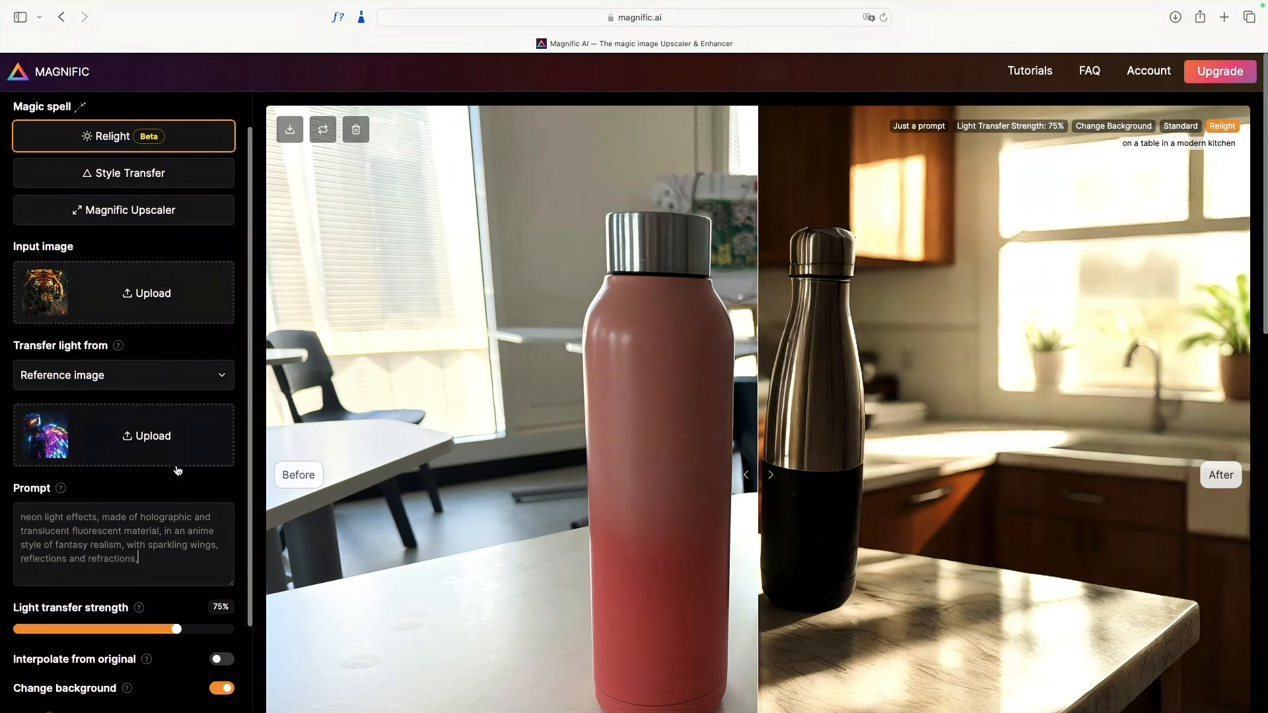
pyautogui.scroll(-4, 178, 470)
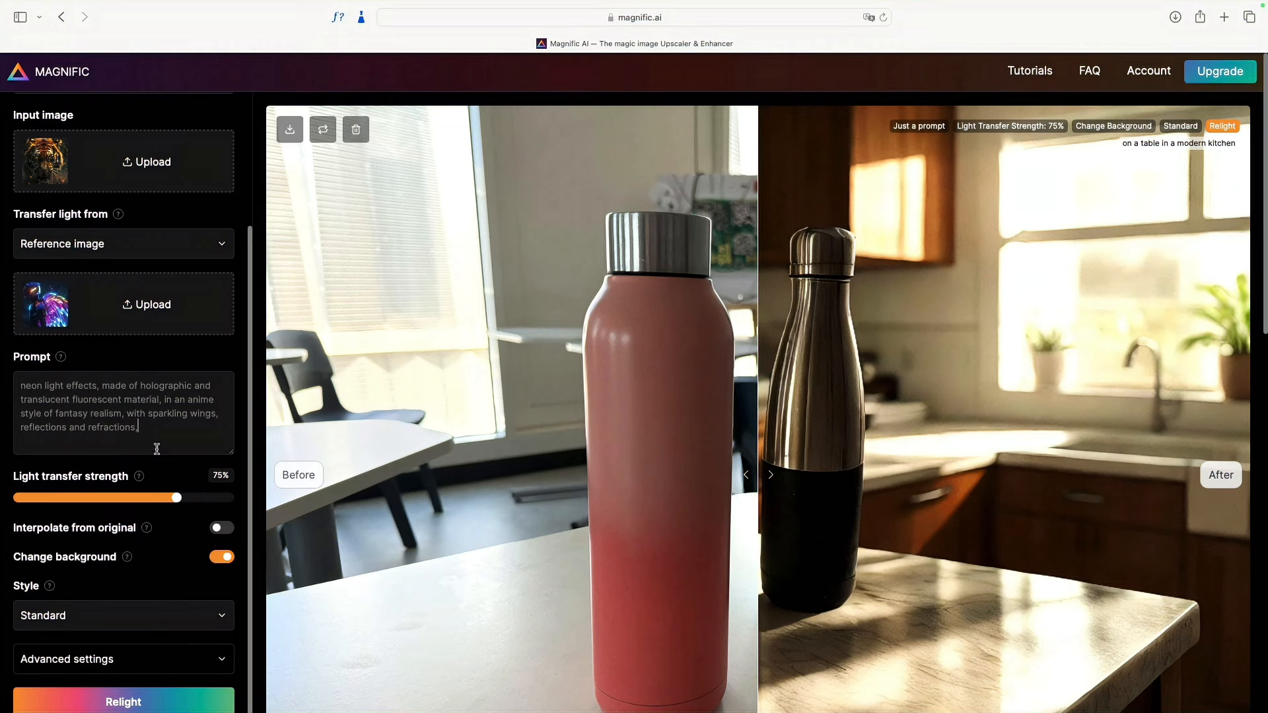
pyautogui.scroll(-1, 156, 447)
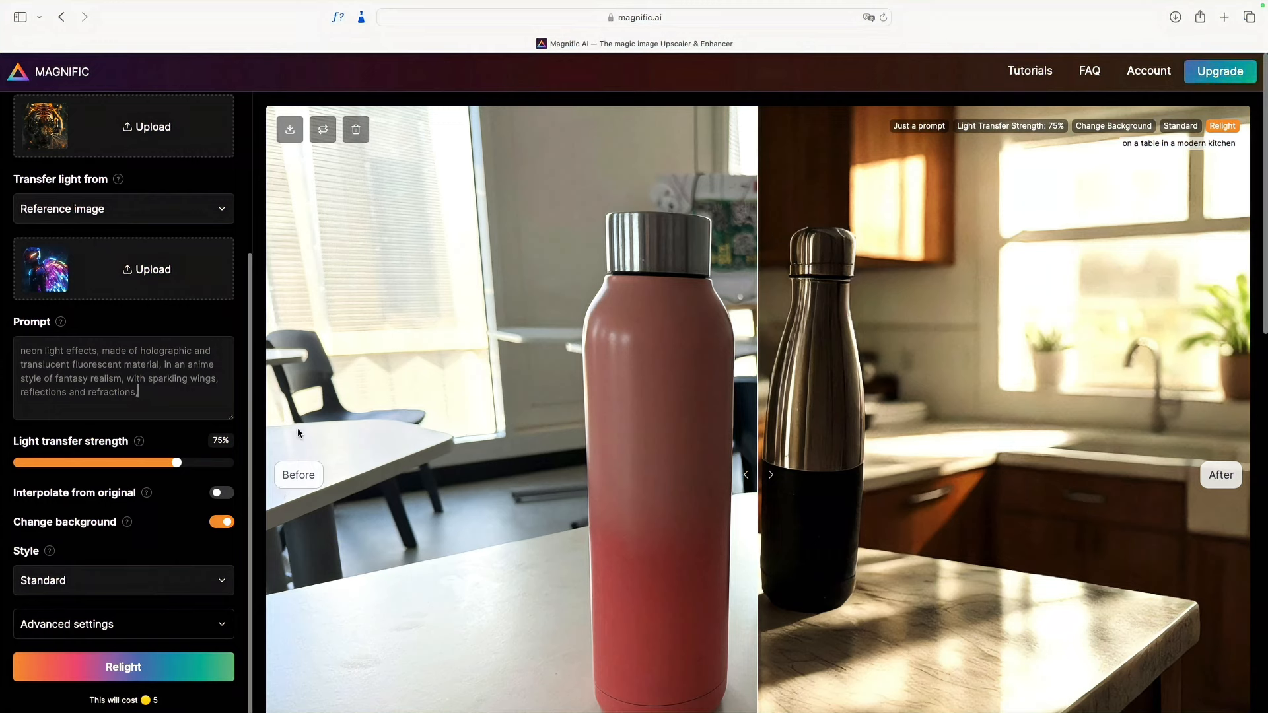
# Step: Set the relight style to Clean (good with ref. image) and look over the advanced settings
pyautogui.click(170, 587)
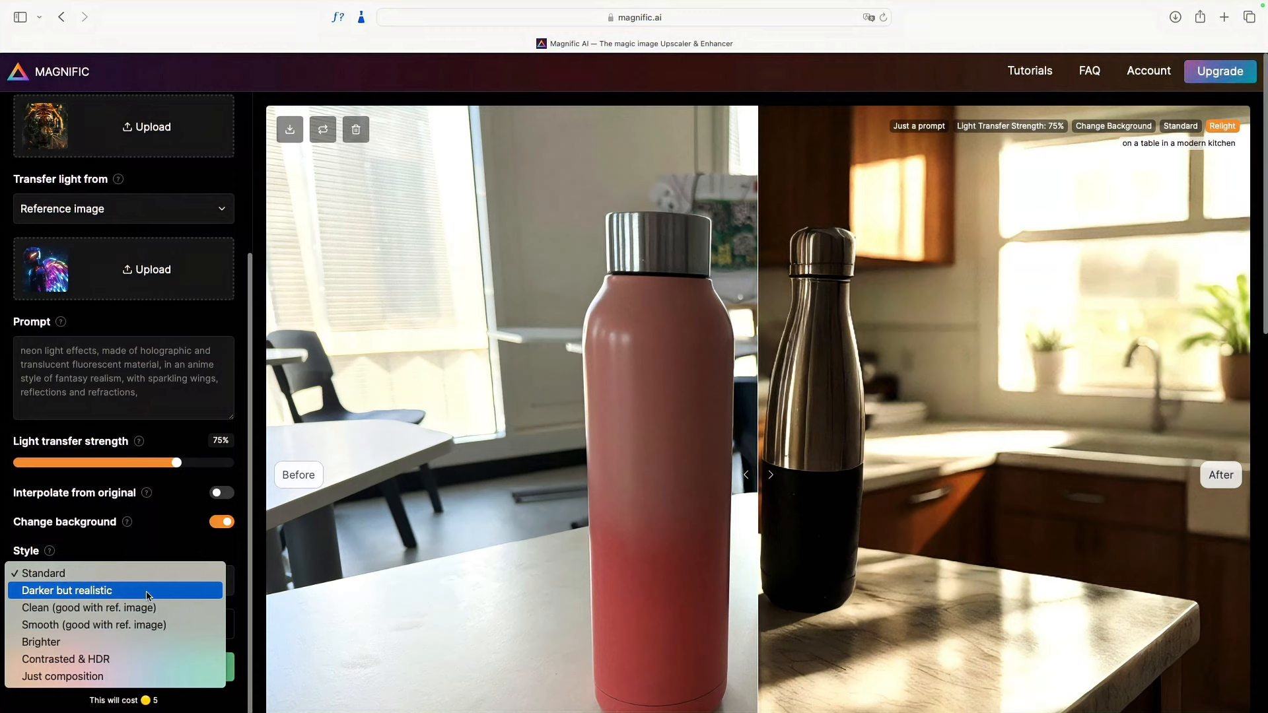
pyautogui.click(121, 613)
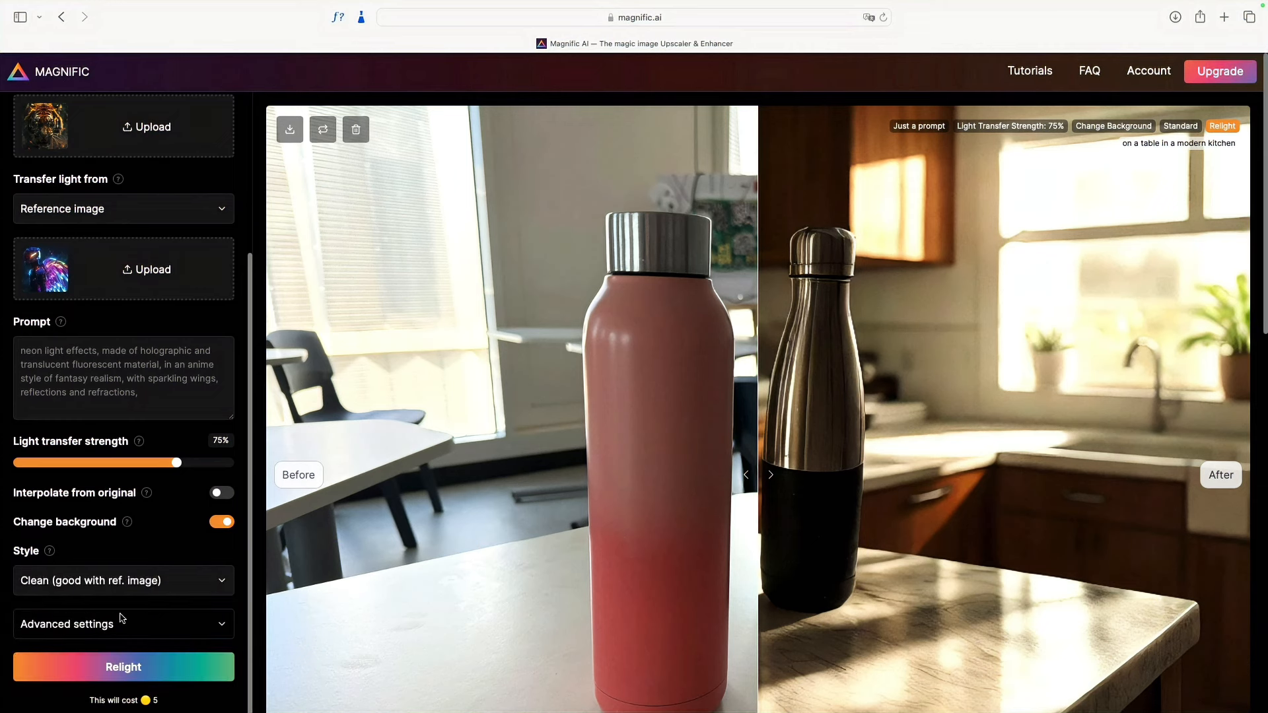
pyautogui.click(146, 626)
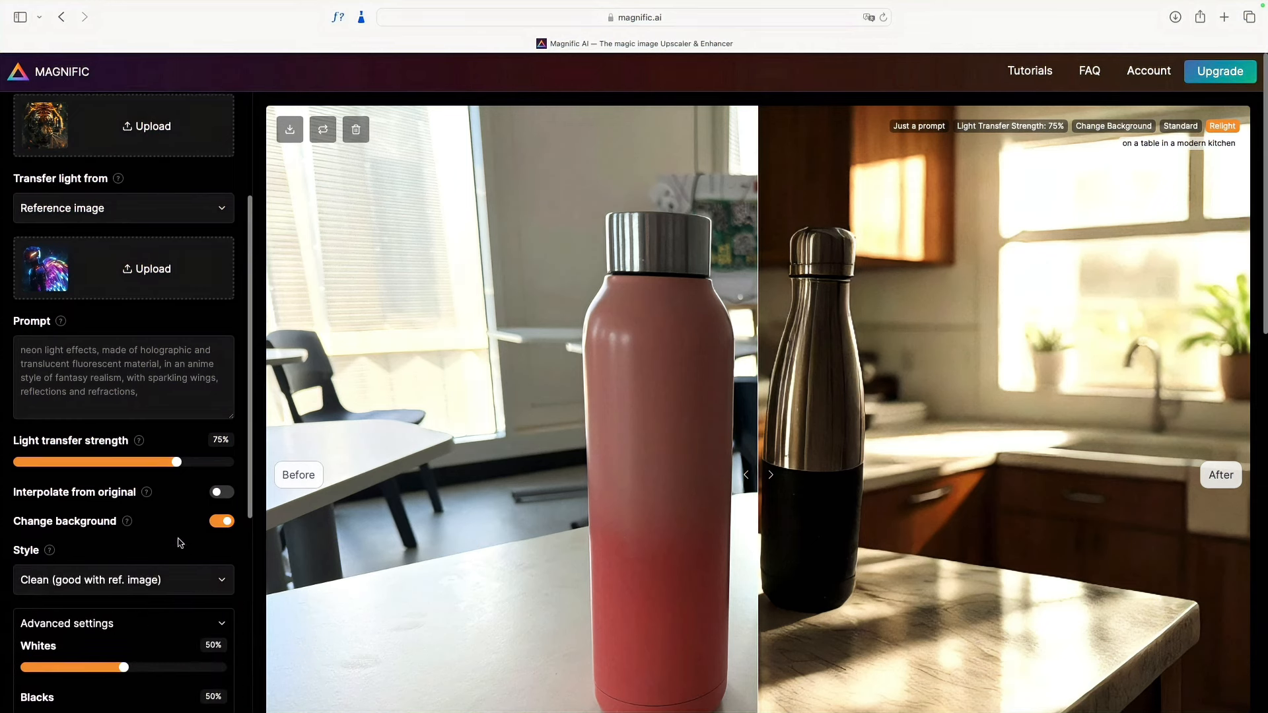
pyautogui.scroll(-5, 178, 549)
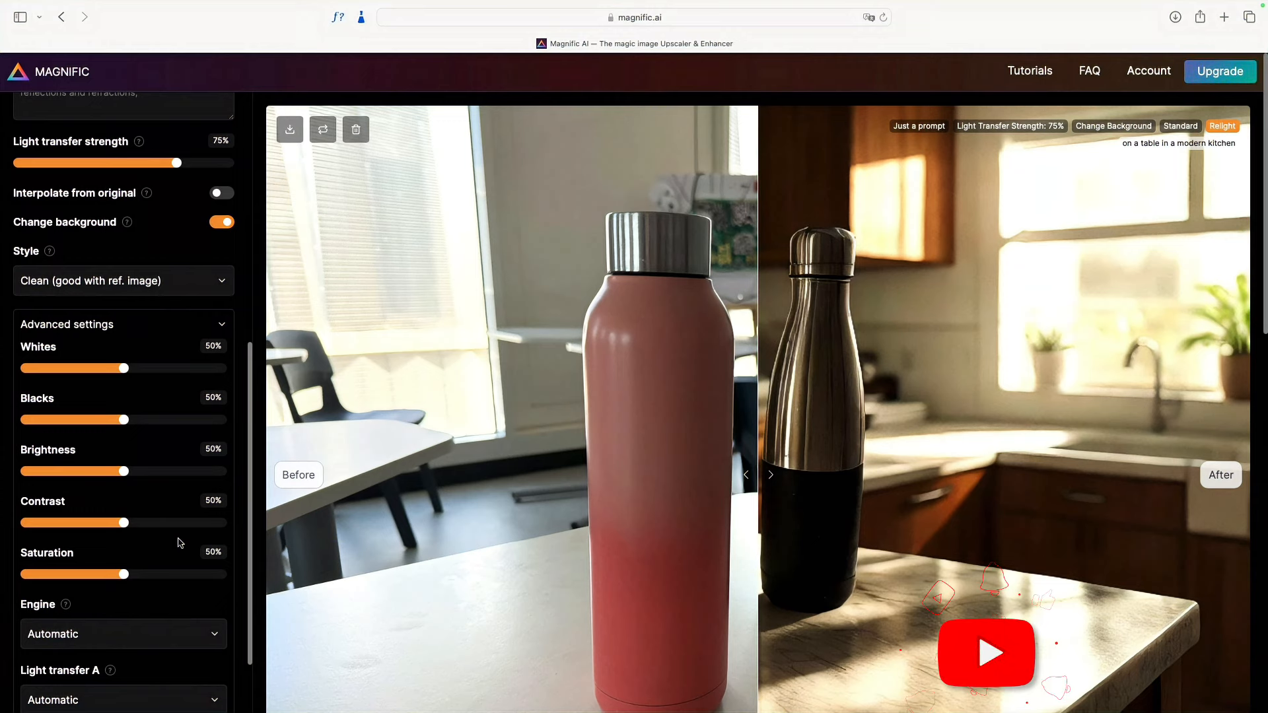
pyautogui.scroll(-3, 178, 543)
pyautogui.scroll(3, 178, 543)
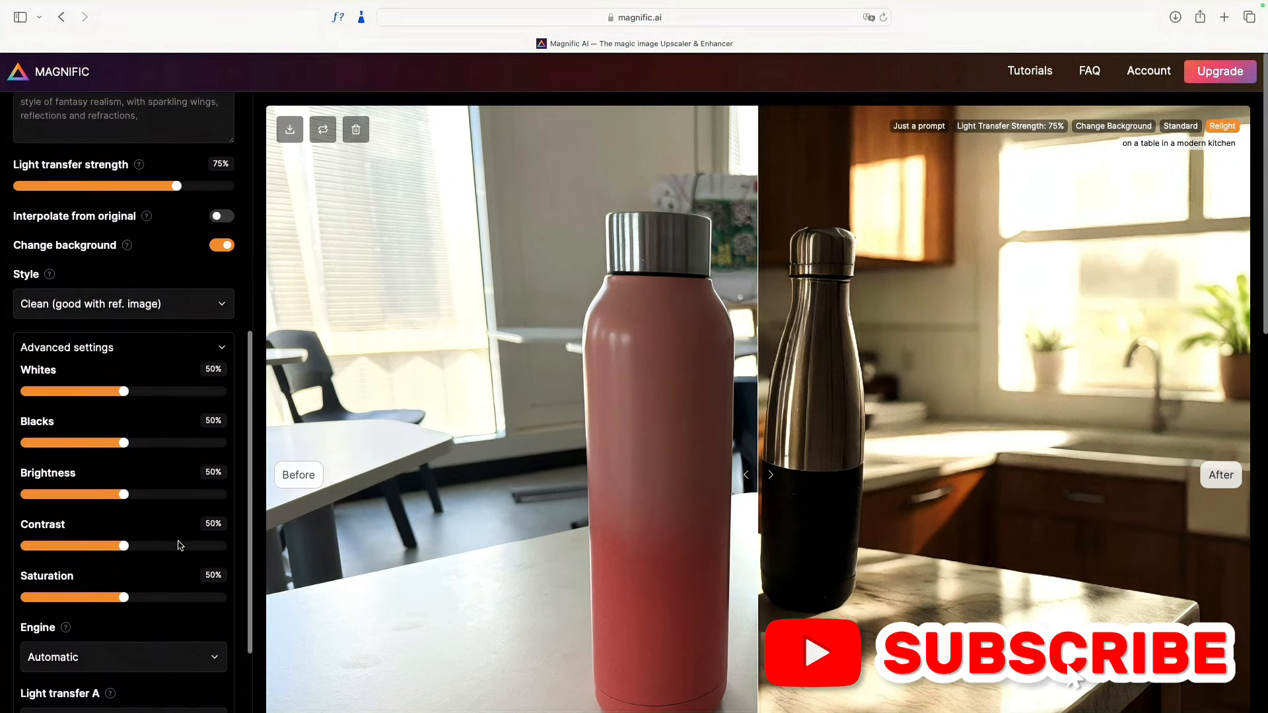
pyautogui.click(221, 346)
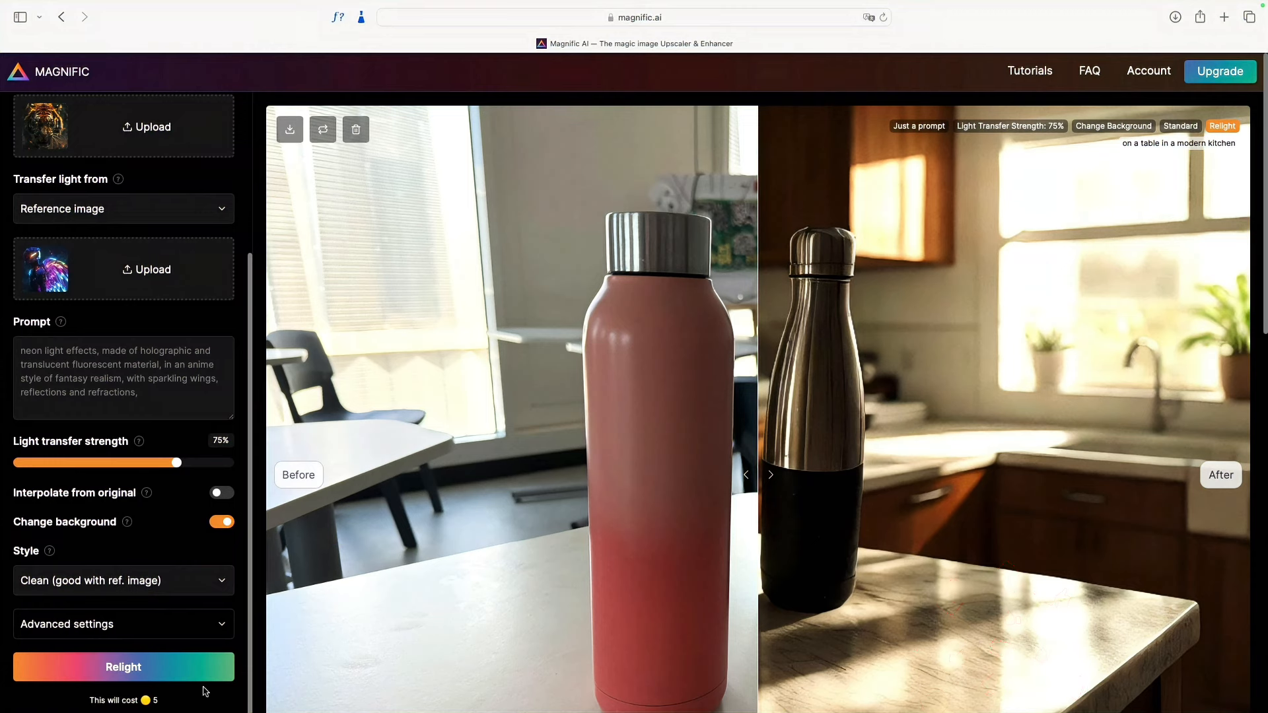
# Step: Relight the tiger image and reveal the full After version of the result in the comparison view
pyautogui.click(171, 673)
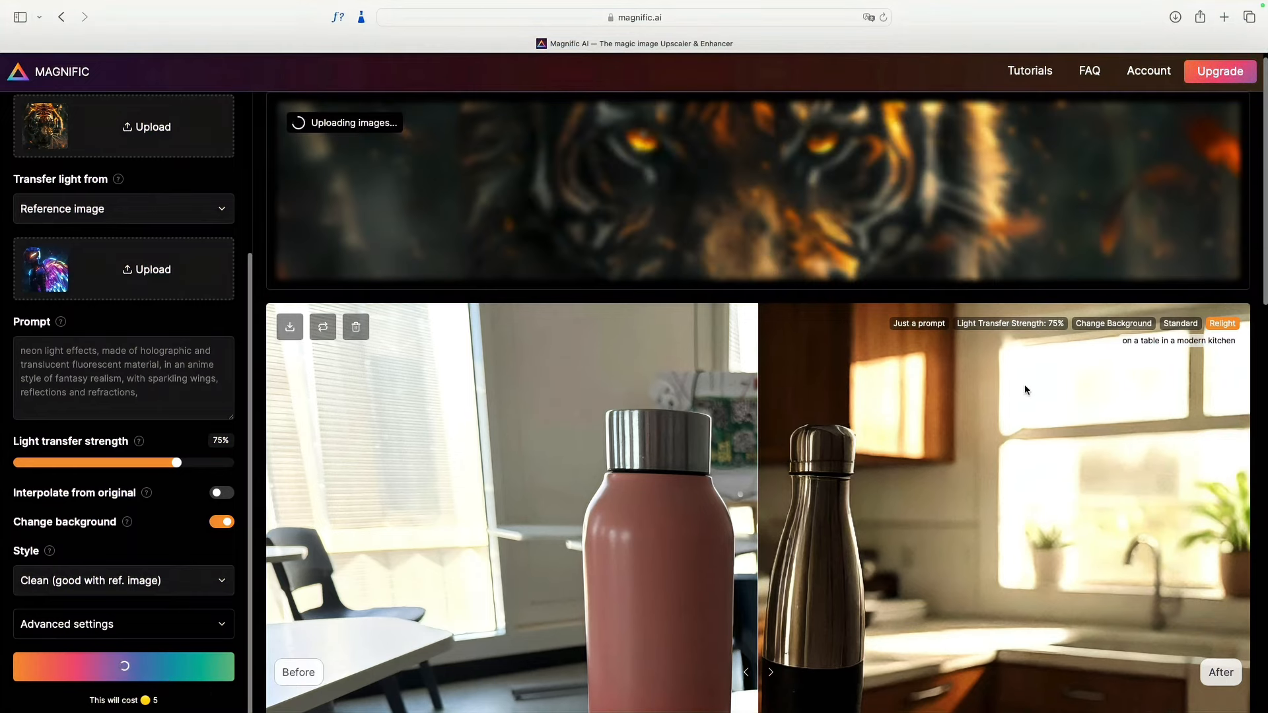
pyautogui.scroll(2, 1024, 387)
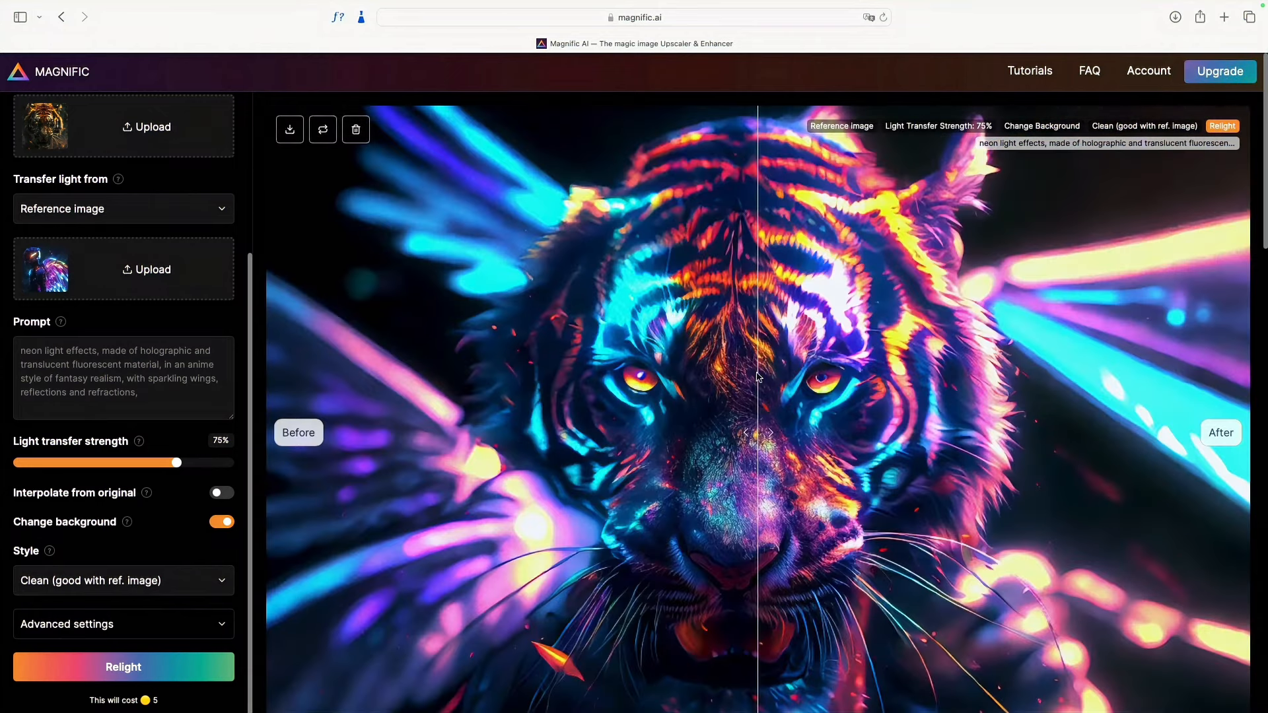
pyautogui.scroll(-1, 783, 371)
pyautogui.moveTo(783, 371); pyautogui.dragTo(192, 354)
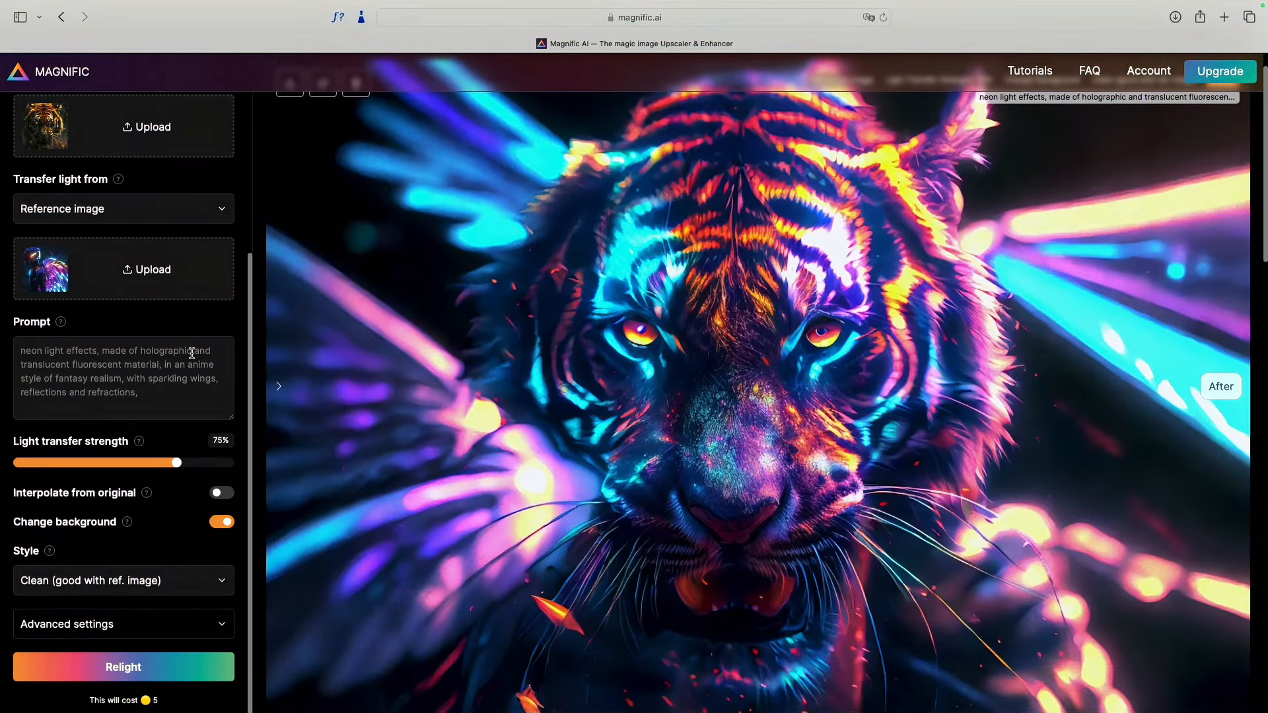
pyautogui.scroll(1, 568, 409)
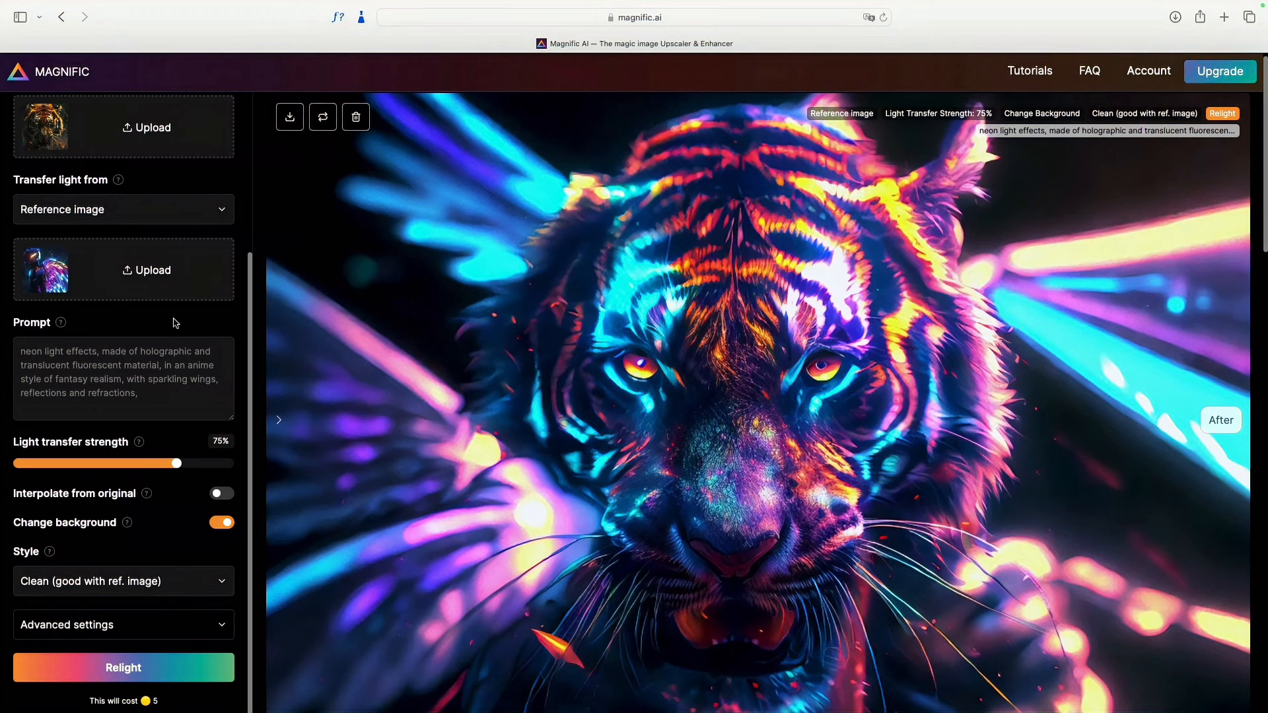
# Step: Compare the original tiger with the neon relit version across the full image, and look through the earlier results
pyautogui.scroll(2, 170, 315)
pyautogui.moveTo(835, 336); pyautogui.dragTo(282, 331)
pyautogui.moveTo(339, 298)
pyautogui.mouseDown()
pyautogui.moveTo(1250, 318)
pyautogui.moveTo(337, 290)
pyautogui.mouseUp()
pyautogui.moveTo(510, 268); pyautogui.dragTo(1173, 237)
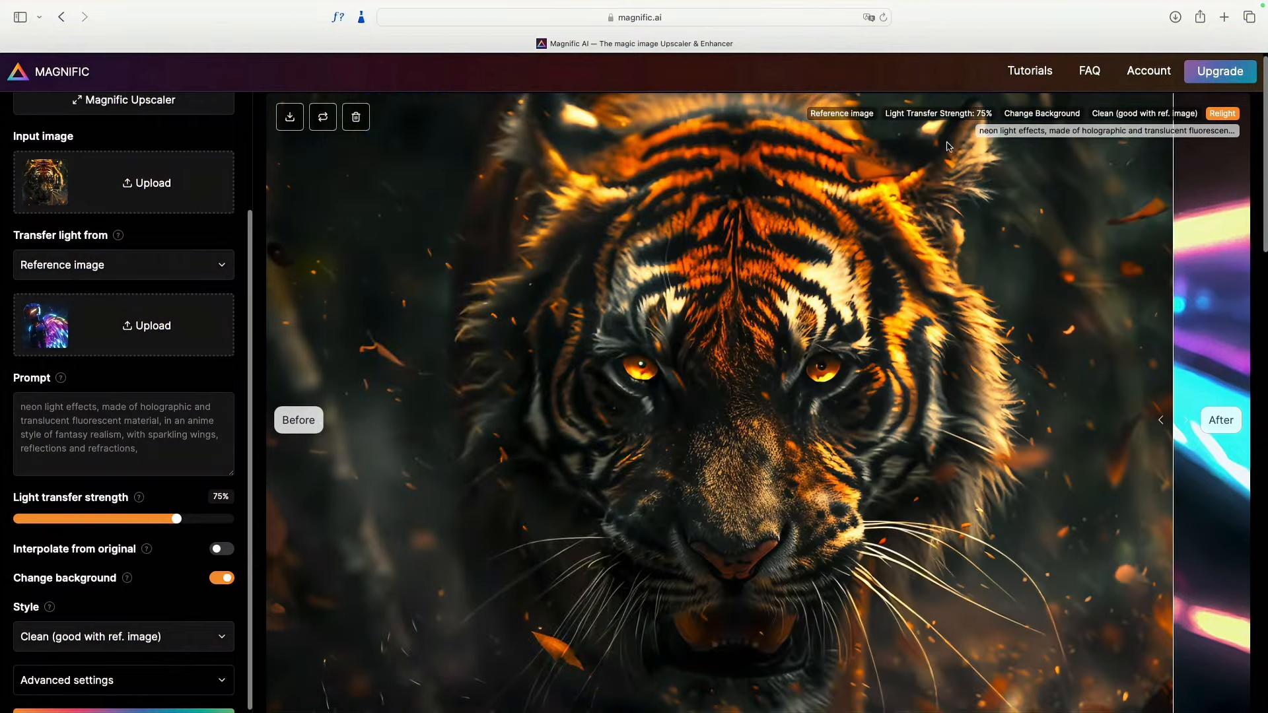
pyautogui.moveTo(1173, 310); pyautogui.dragTo(305, 297)
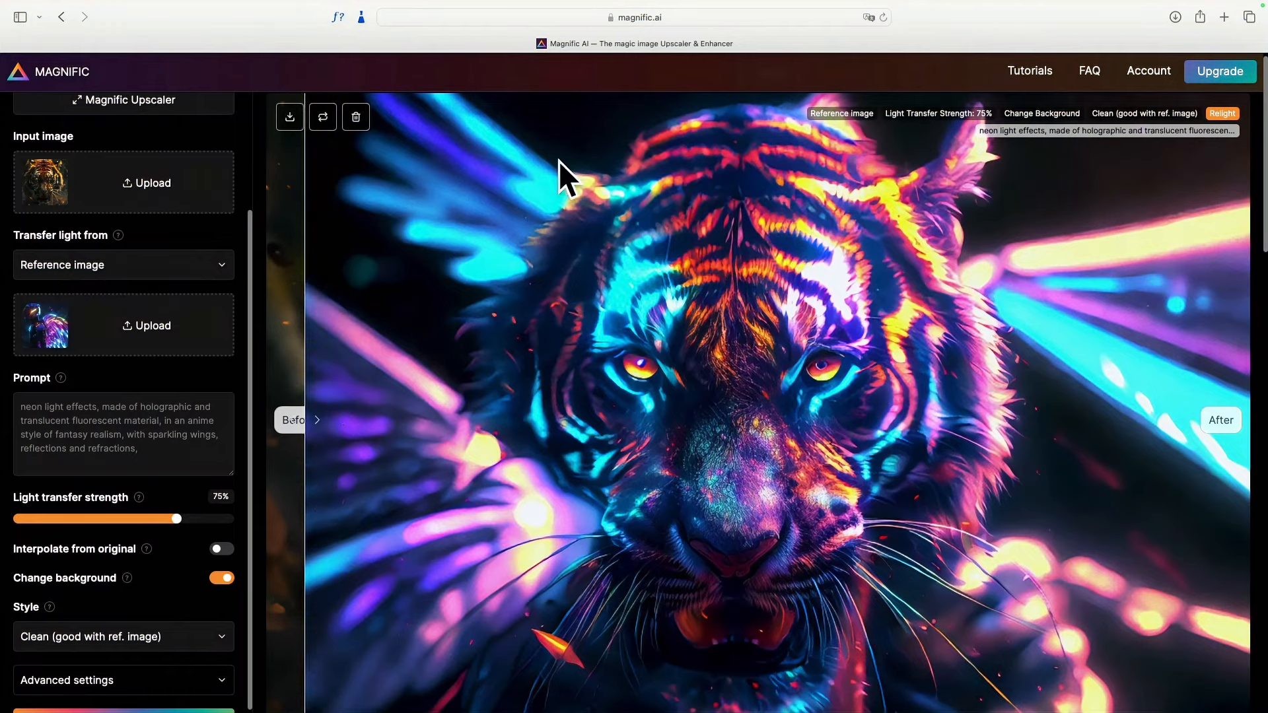
pyautogui.moveTo(477, 369); pyautogui.dragTo(238, 355)
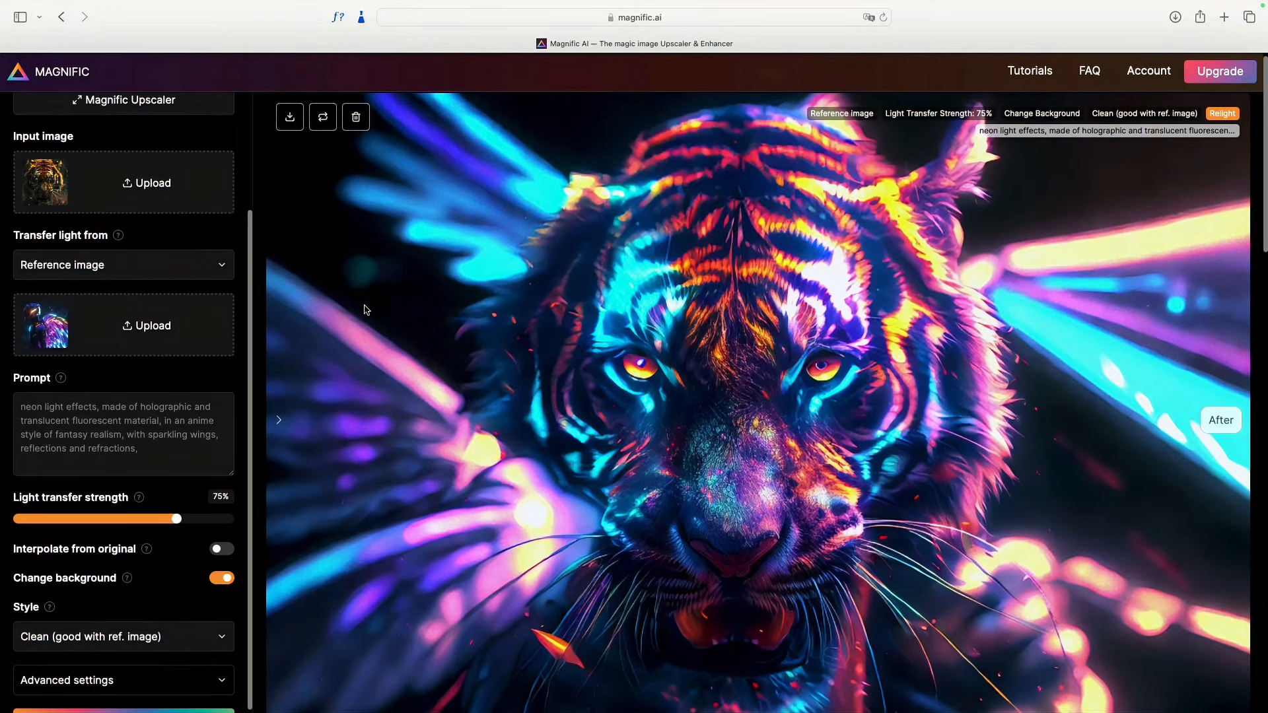
pyautogui.scroll(-10, 687, 446)
pyautogui.scroll(-6, 687, 446)
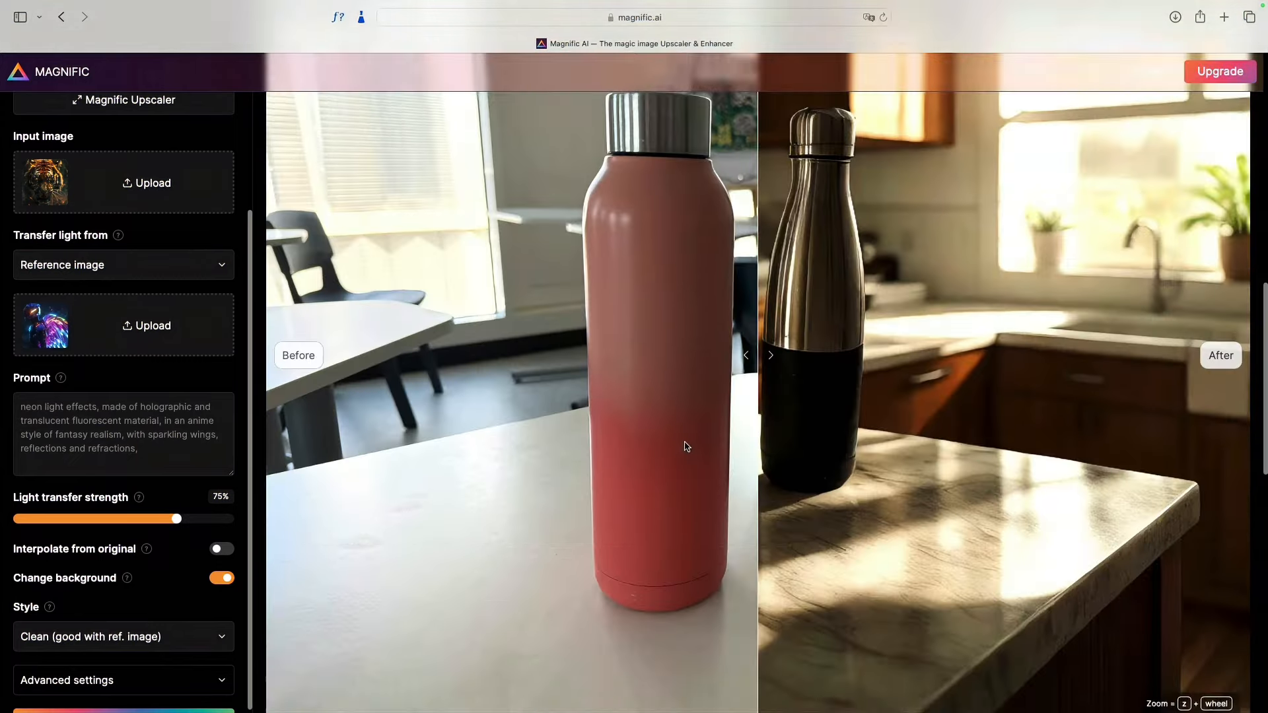
pyautogui.scroll(-7, 684, 446)
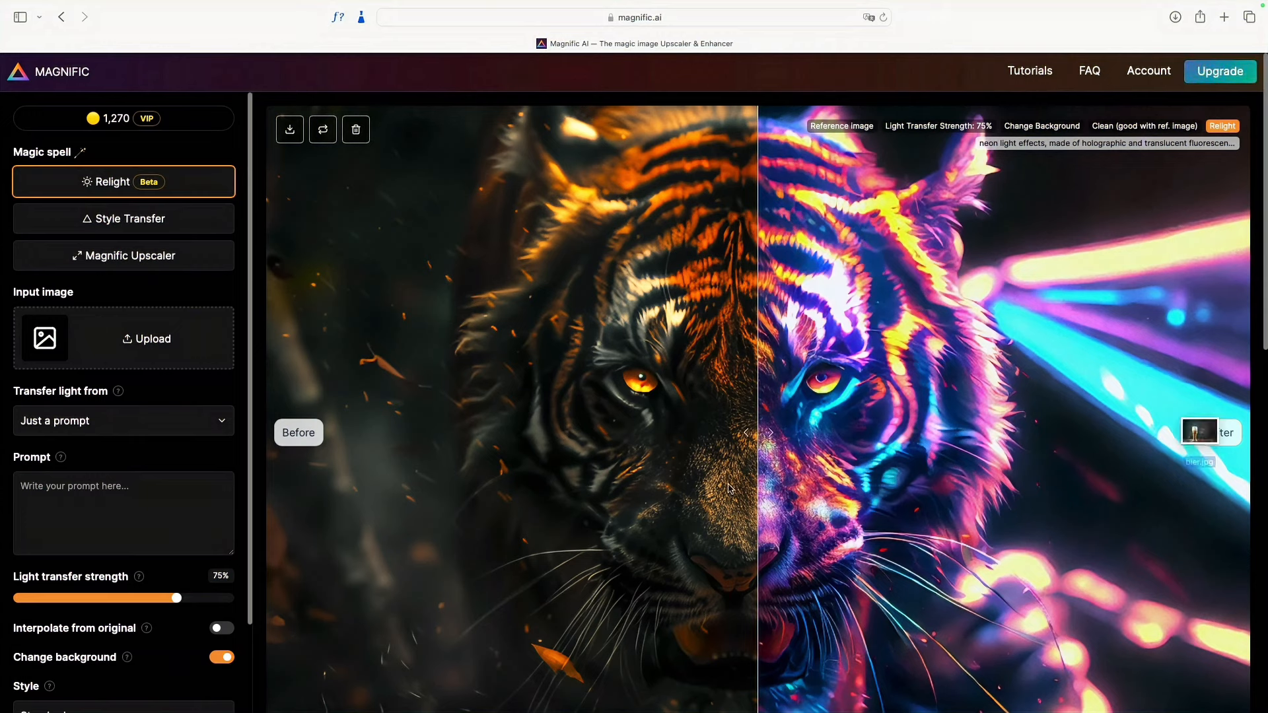
# Step: Upload the beer glass picture as the input image and enter the prompt "fire landscape, cinematic, realistic"
pyautogui.moveTo(1, 368); pyautogui.dragTo(148, 353)
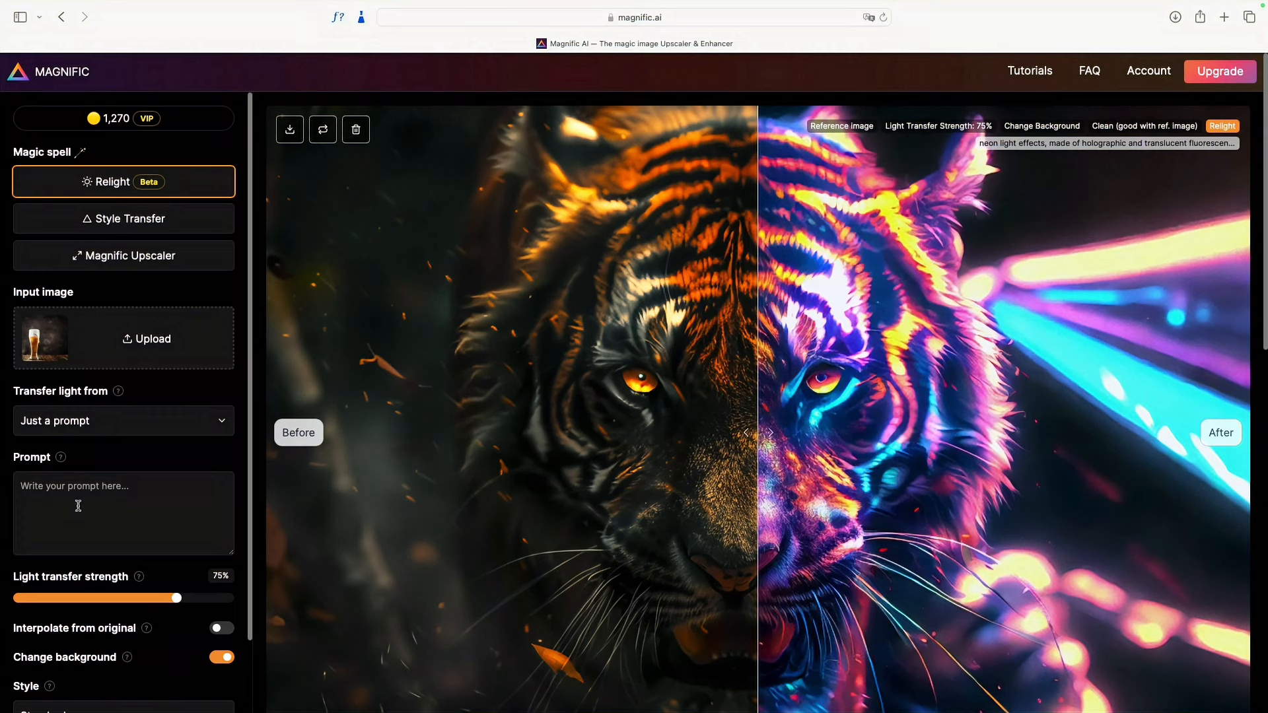
pyautogui.write('fire landscape')
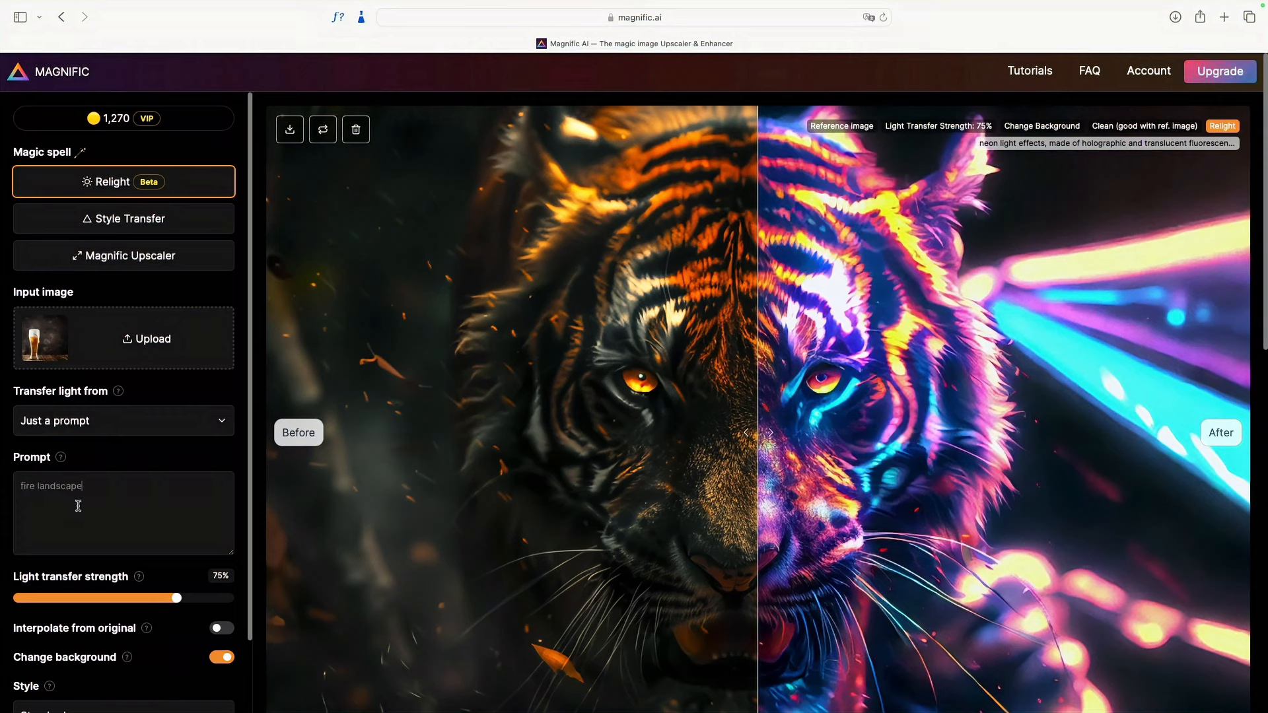
pyautogui.write(', ')
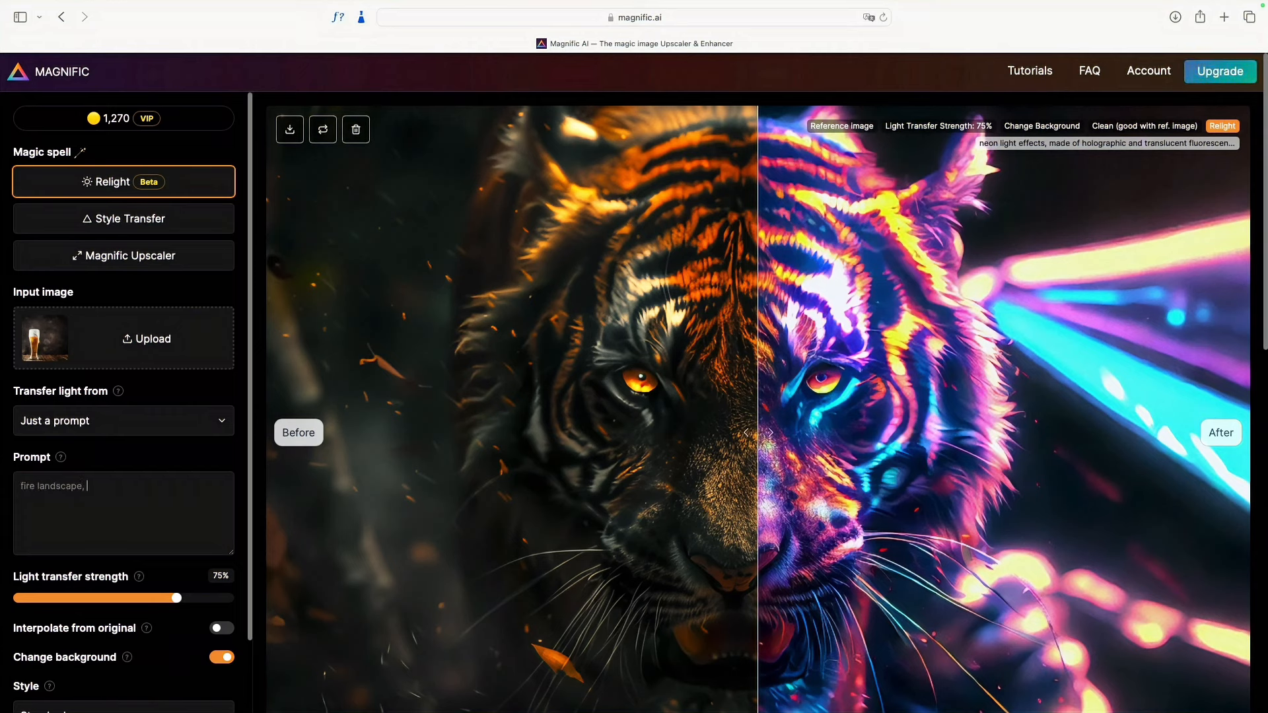
pyautogui.write('cinematic')
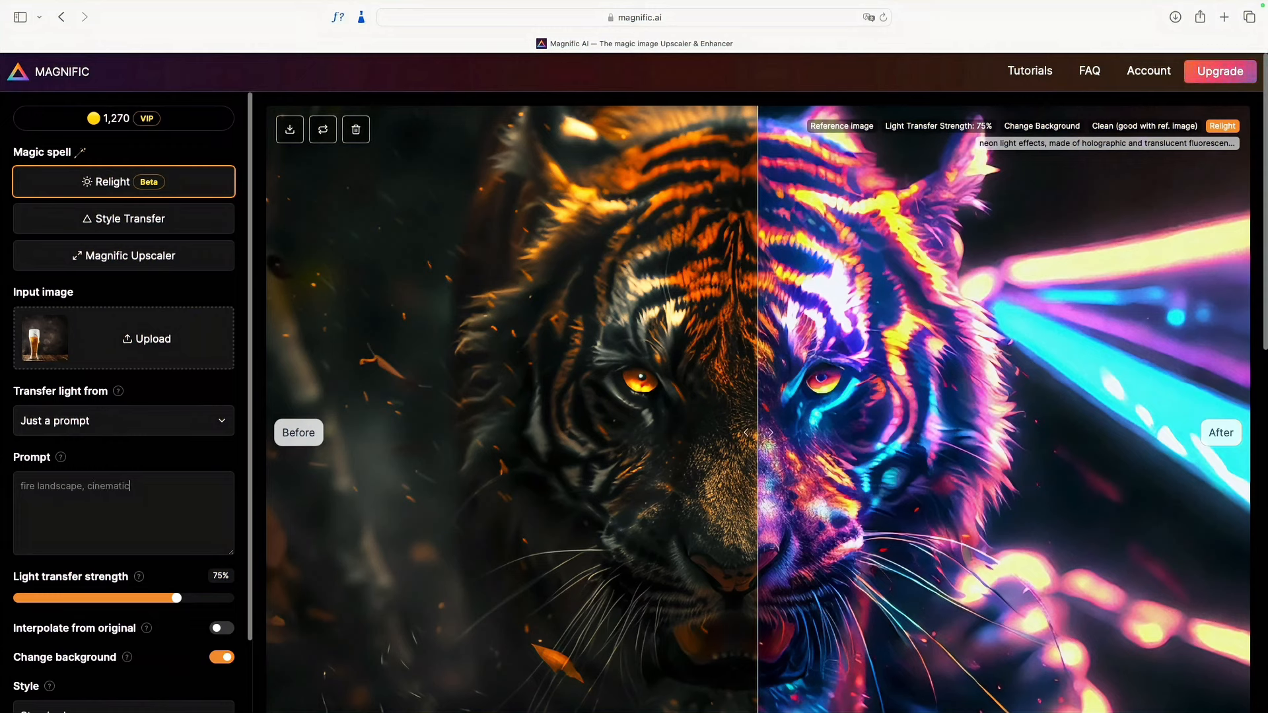
pyautogui.write(', realistic')
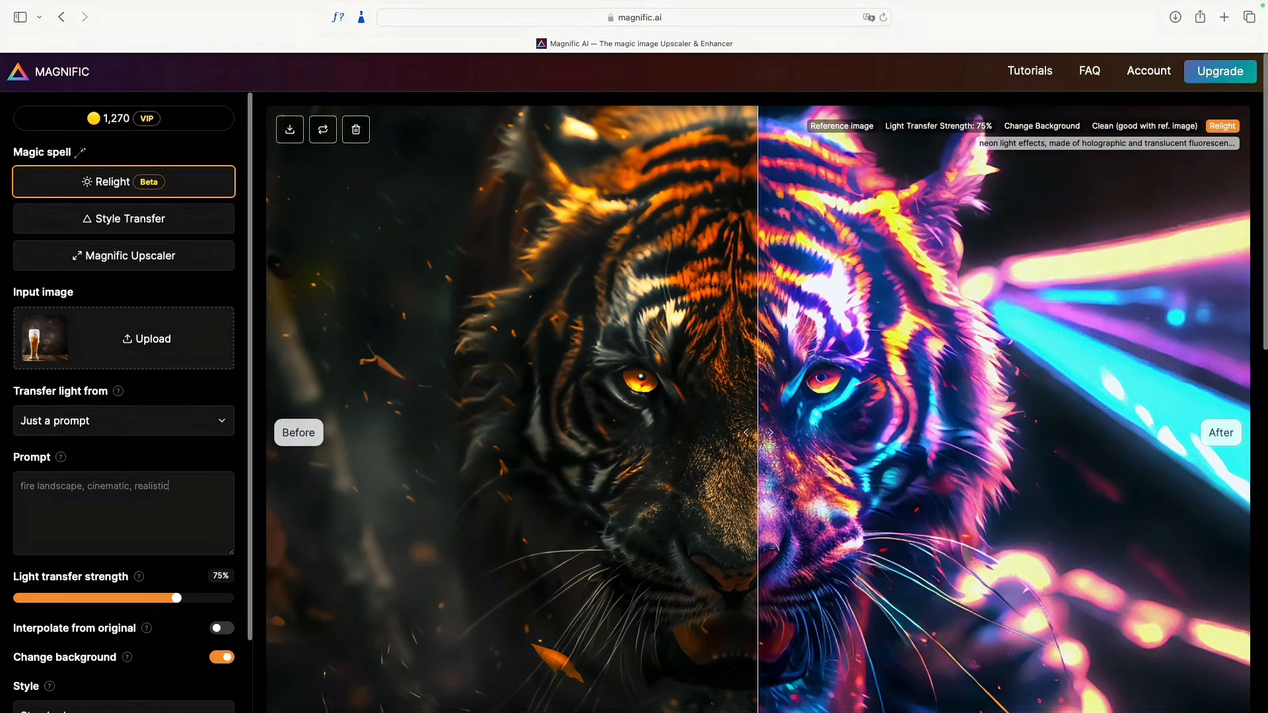
# Step: Relight the beer glass image and reveal the full After version of the fire landscape result
pyautogui.scroll(-5, 119, 545)
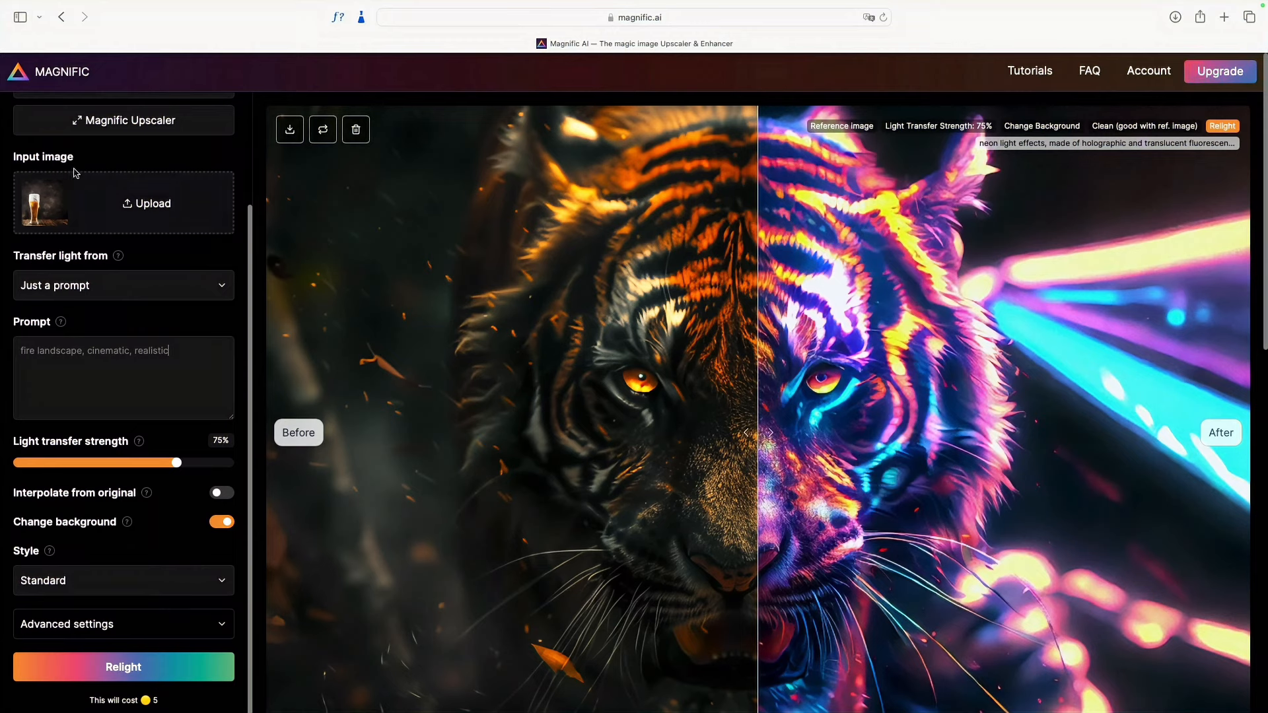
pyautogui.click(85, 666)
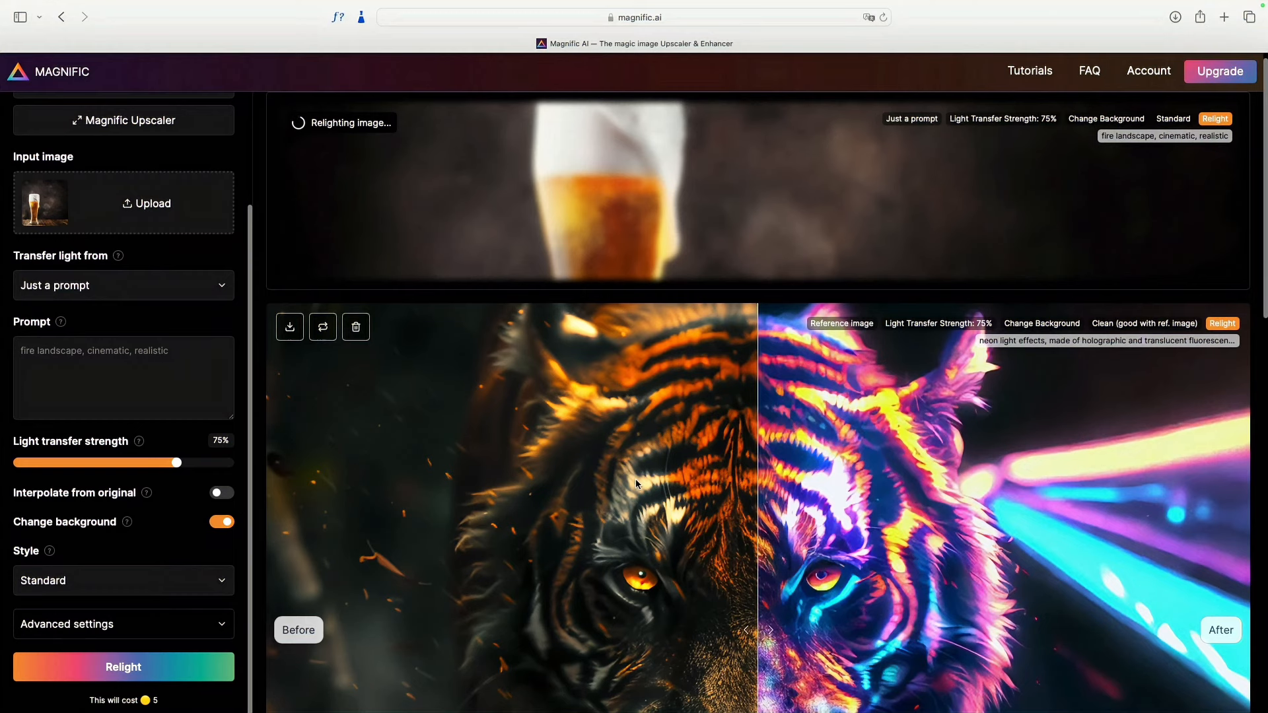
pyautogui.scroll(-3, 636, 478)
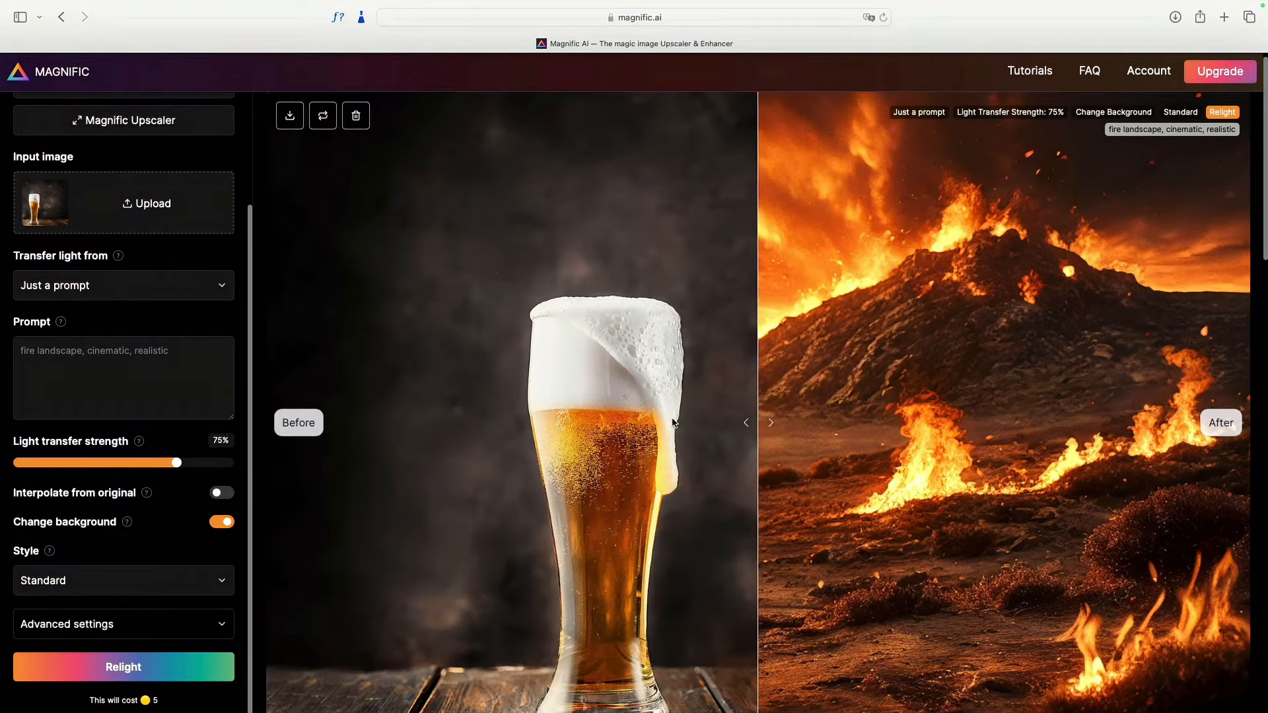
pyautogui.scroll(-1, 672, 411)
pyautogui.moveTo(693, 411); pyautogui.dragTo(13, 283)
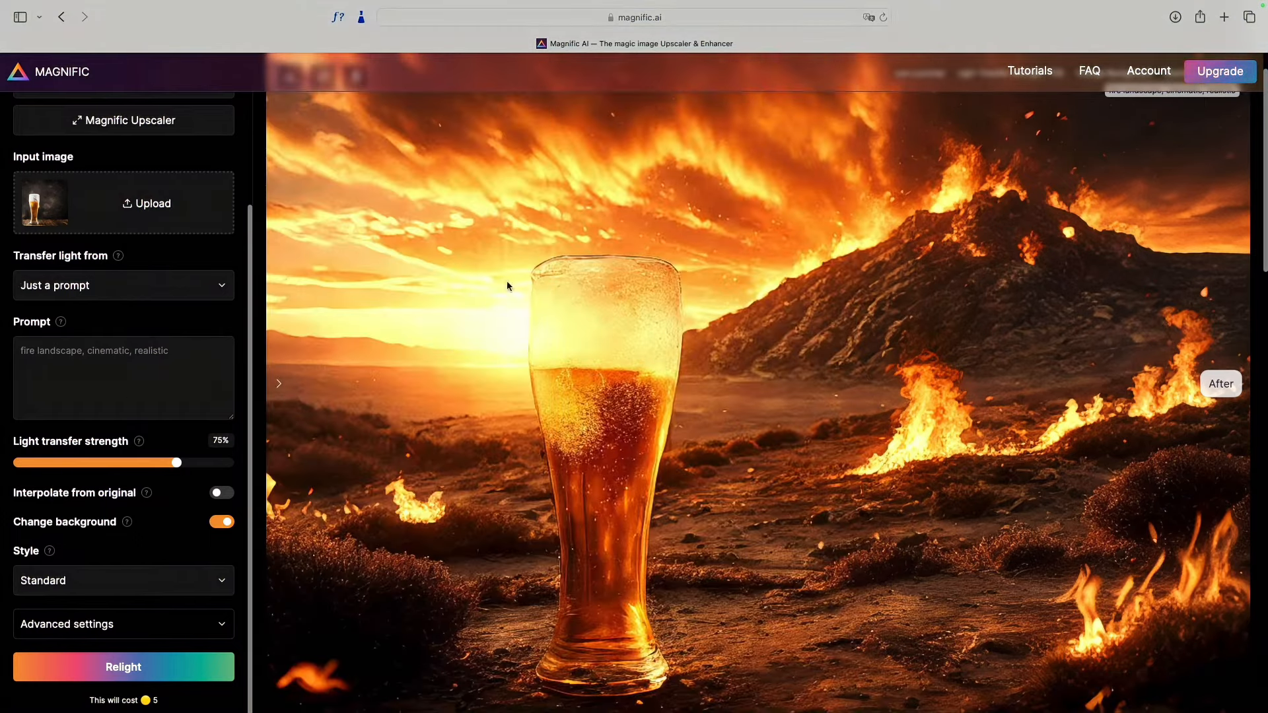
# Step: Compare the original beer glass with the fire landscape version by sweeping the before/after divider across the image
pyautogui.scroll(-1, 847, 282)
pyautogui.scroll(1, 849, 284)
pyautogui.moveTo(357, 232); pyautogui.dragTo(255, 215)
pyautogui.scroll(1, 644, 307)
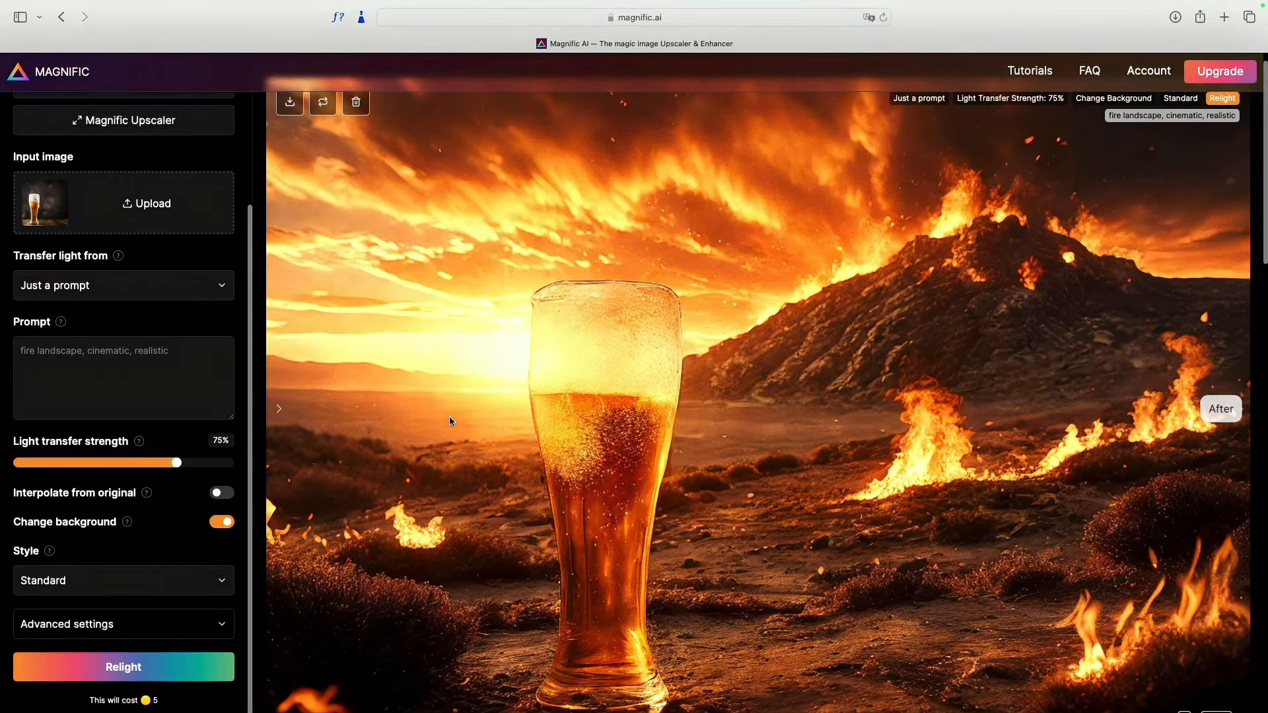
pyautogui.moveTo(449, 419); pyautogui.dragTo(1250, 417)
pyautogui.moveTo(1022, 418); pyautogui.dragTo(349, 410)
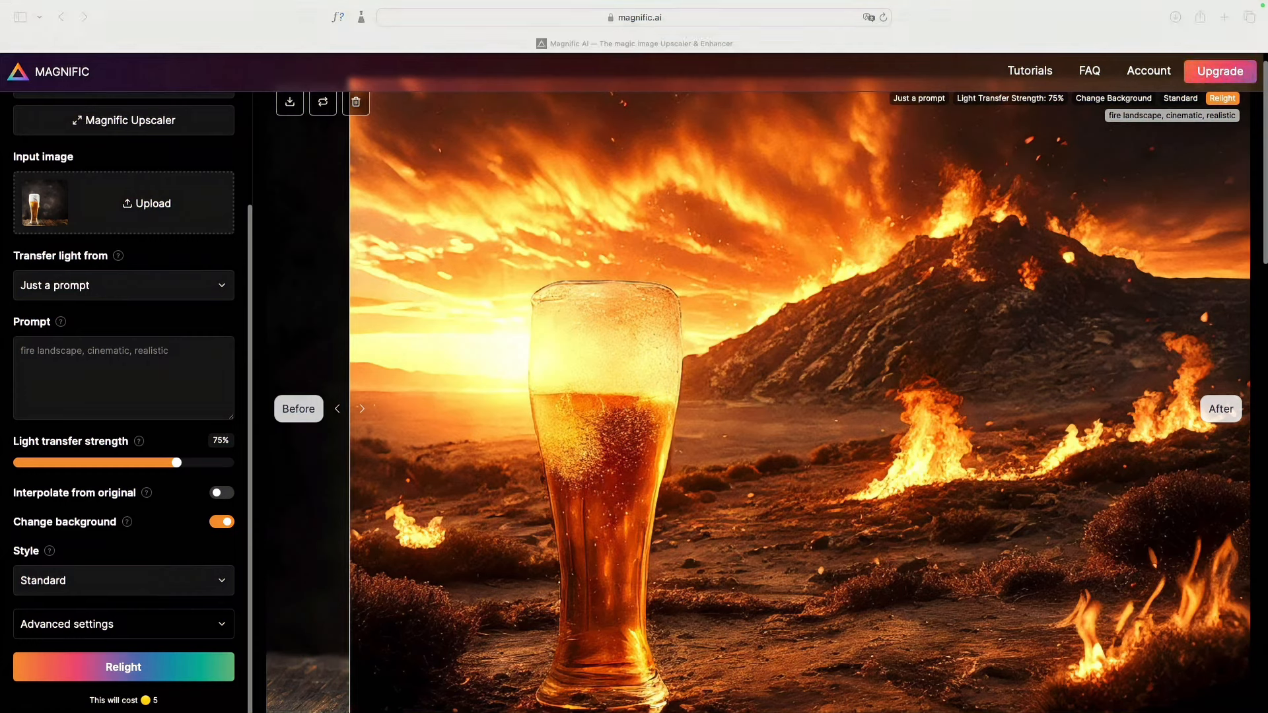
# Step: Change the prompt to "epic winter landscape, cinematic, realistic" and relight the beer glass image again
pyautogui.click(41, 354)
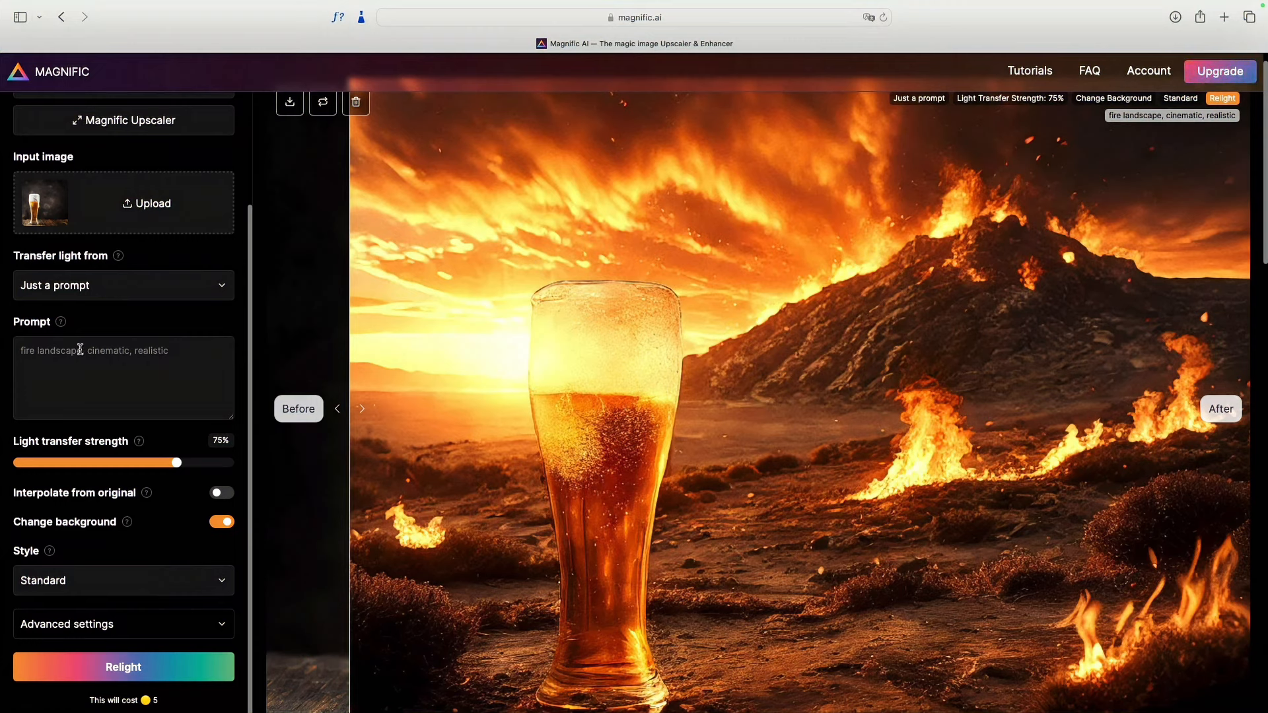
pyautogui.moveTo(79, 351); pyautogui.dragTo(2, 353)
pyautogui.write('epic winter landscape')
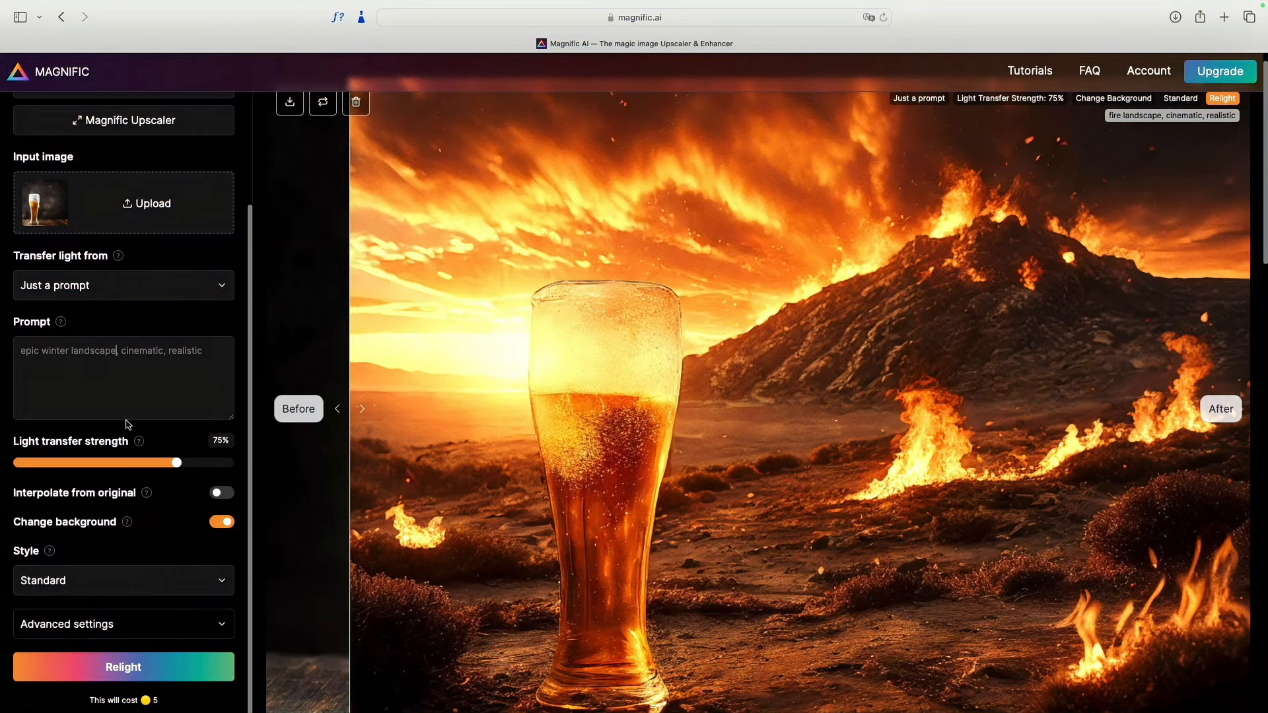
pyautogui.click(132, 666)
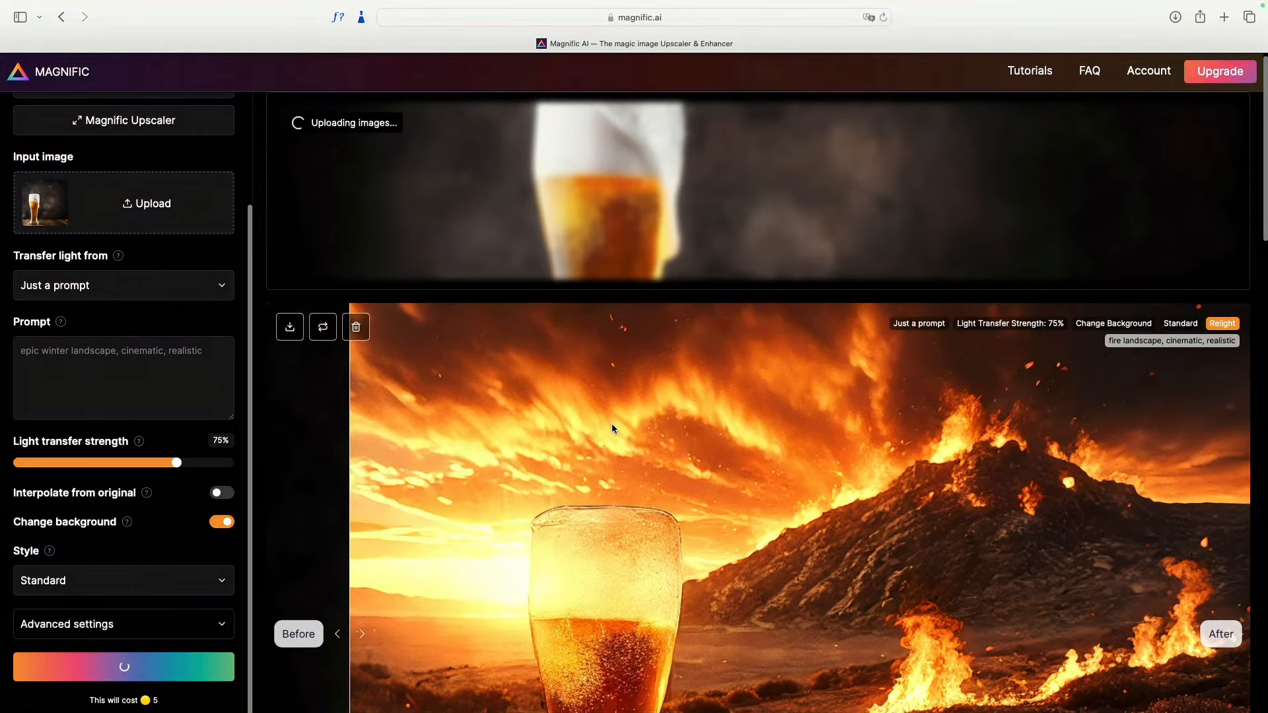
# Step: Look over the fire landscape result, and reveal and examine the full After version of the winter landscape result
pyautogui.scroll(-3, 605, 435)
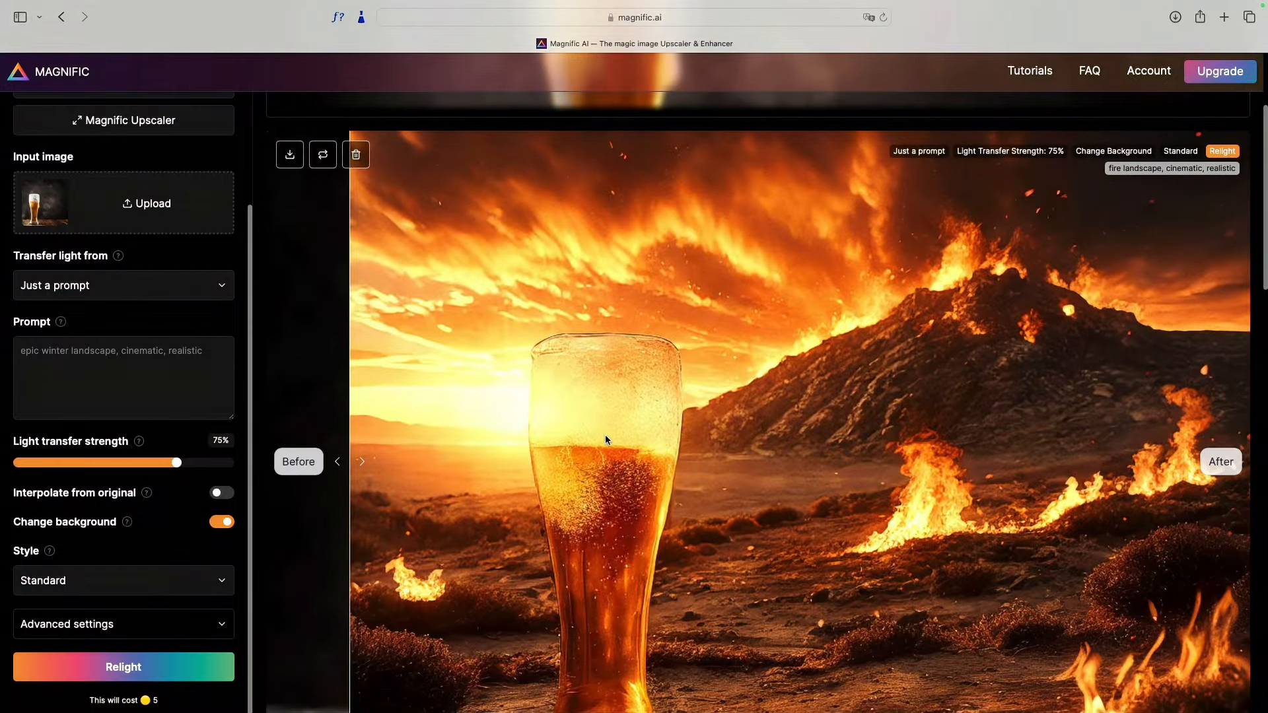
pyautogui.scroll(-2, 606, 440)
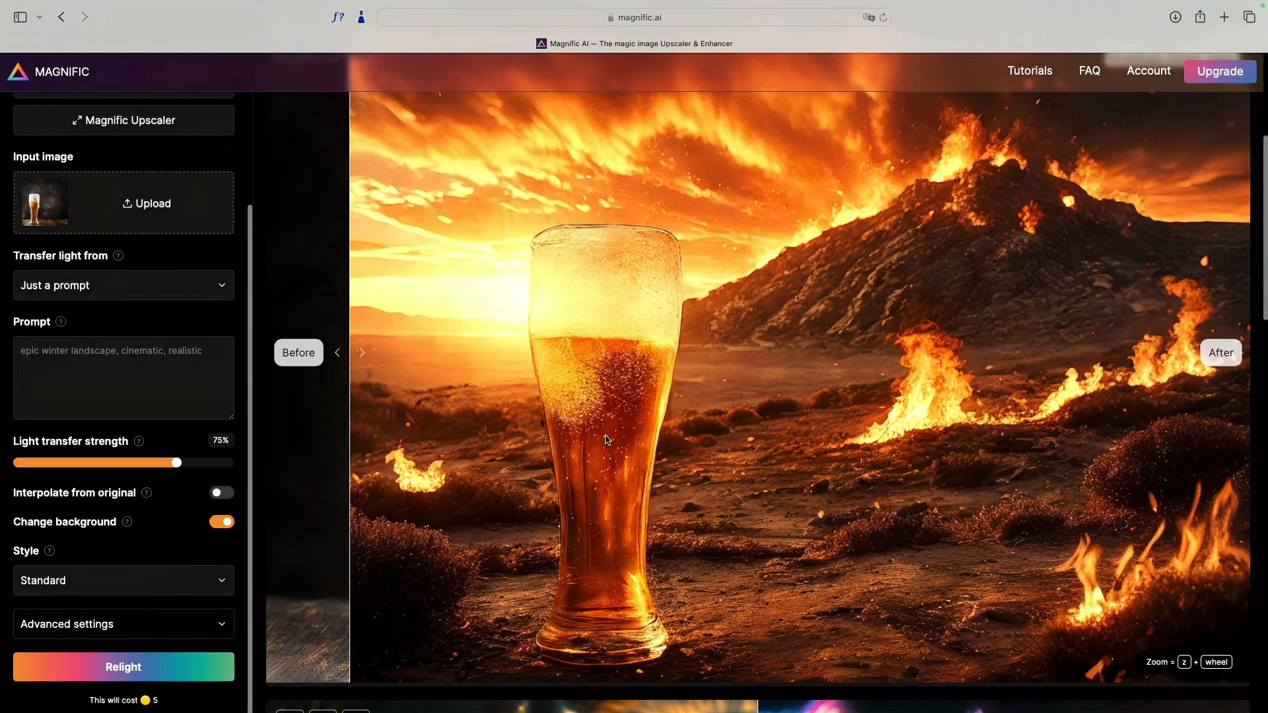
pyautogui.scroll(5, 633, 483)
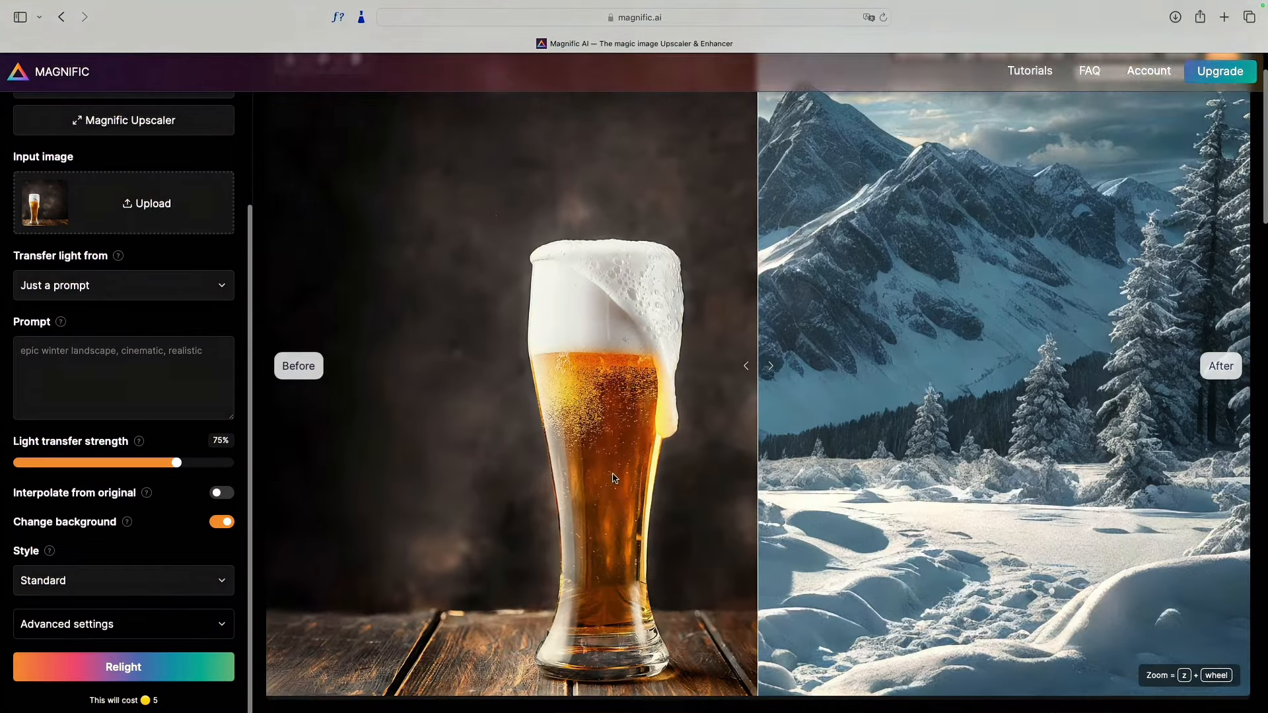
pyautogui.scroll(-1, 613, 470)
pyautogui.scroll(1, 611, 429)
pyautogui.moveTo(609, 426); pyautogui.dragTo(159, 422)
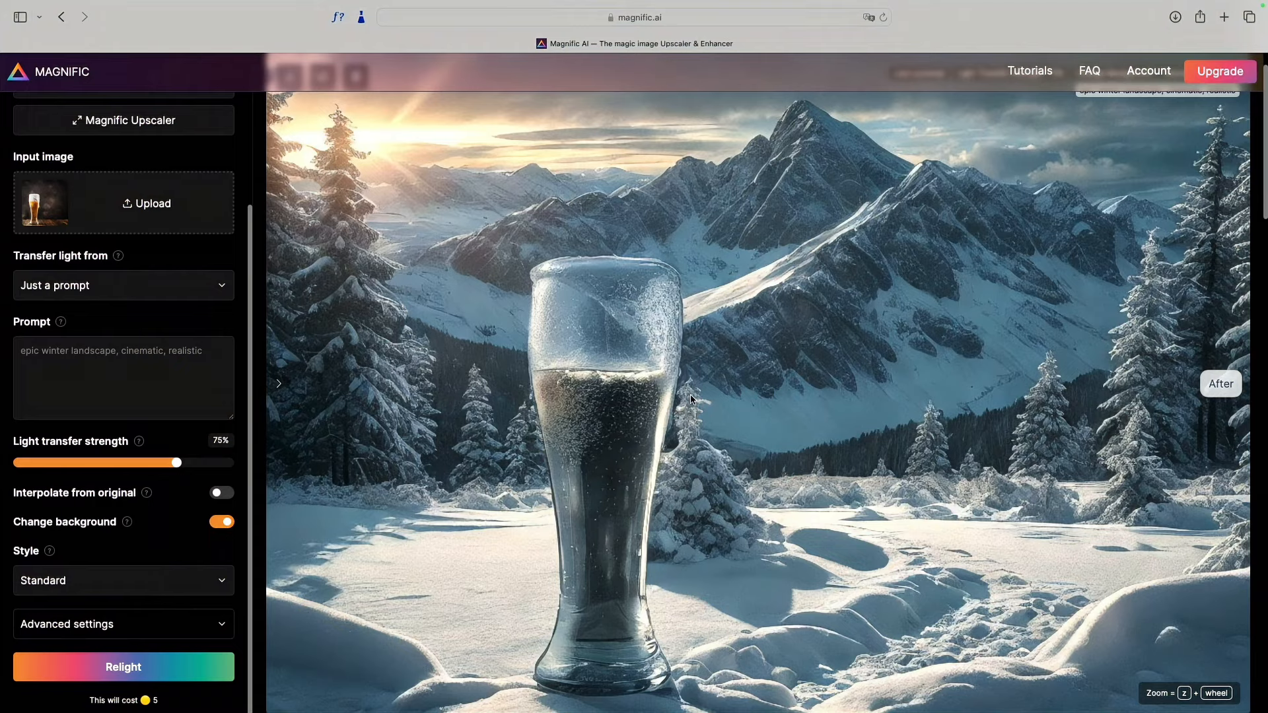
pyautogui.moveTo(280, 400); pyautogui.dragTo(224, 391)
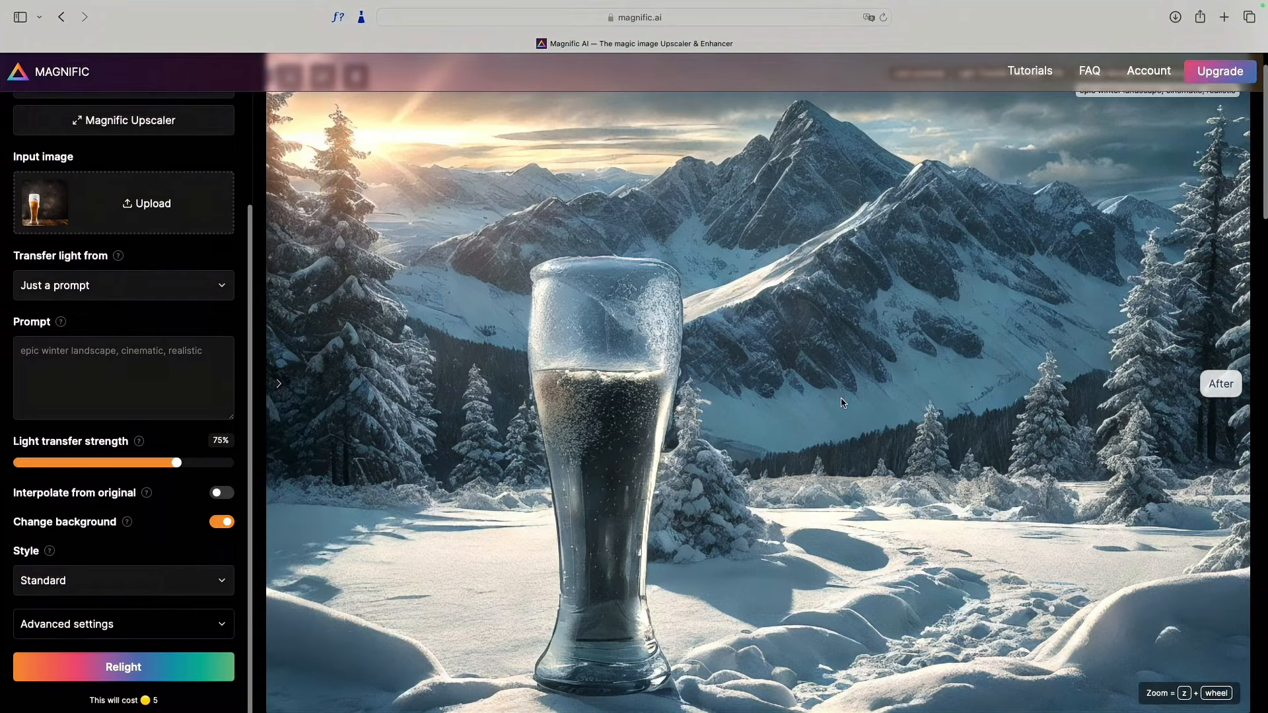
pyautogui.scroll(-2, 846, 404)
pyautogui.scroll(3, 846, 404)
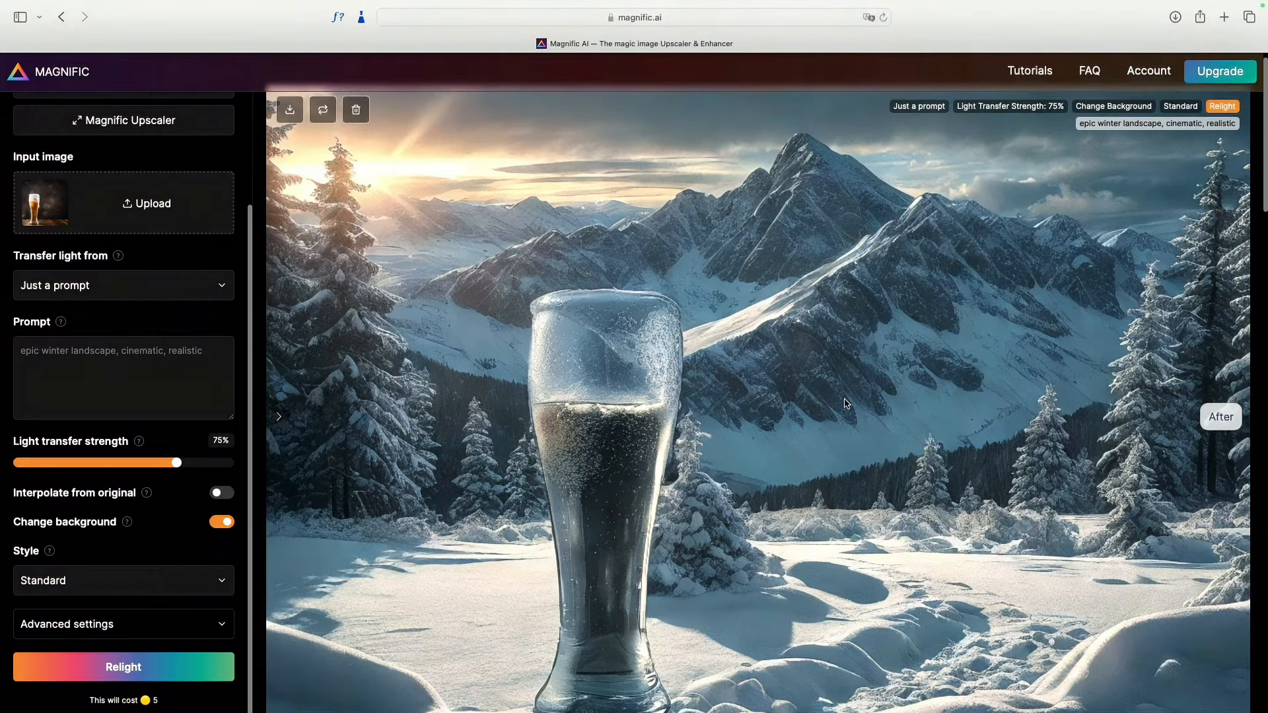
# Step: Look over the winter landscape result and browse the older beer glass, bottle, anime character and glass terrarium results in the gallery
pyautogui.scroll(-2, 846, 404)
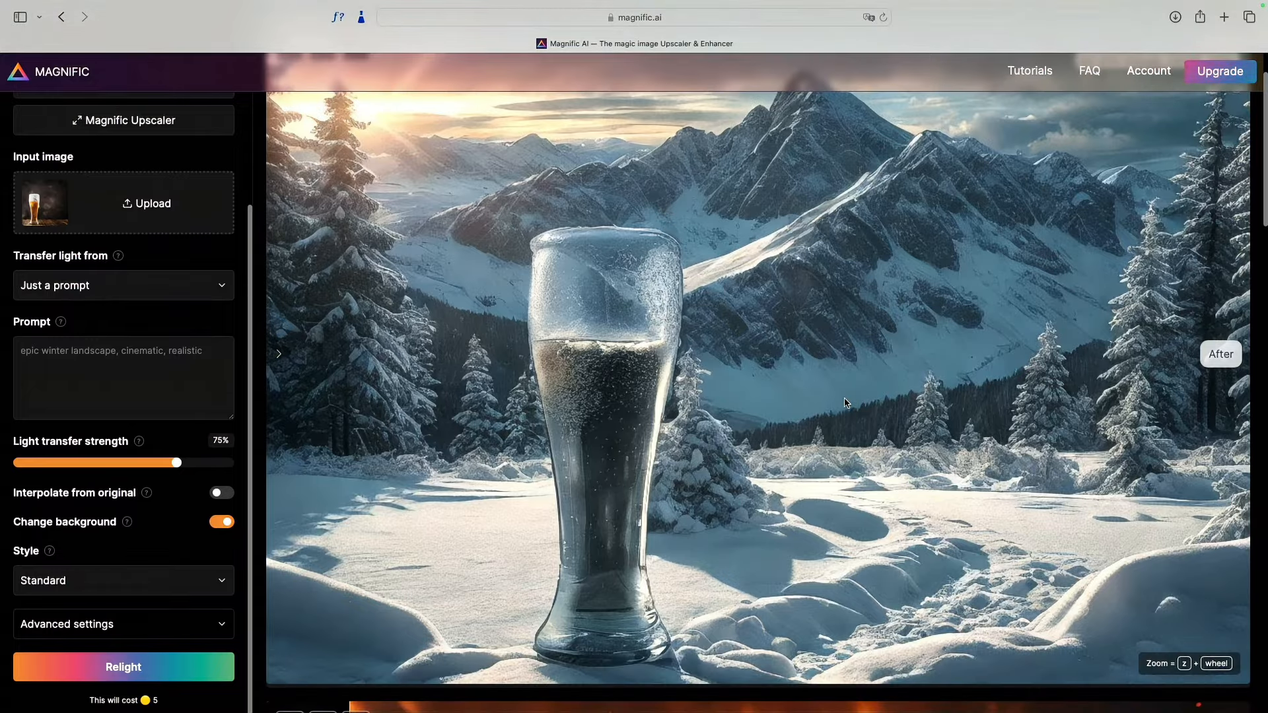
pyautogui.scroll(1, 846, 404)
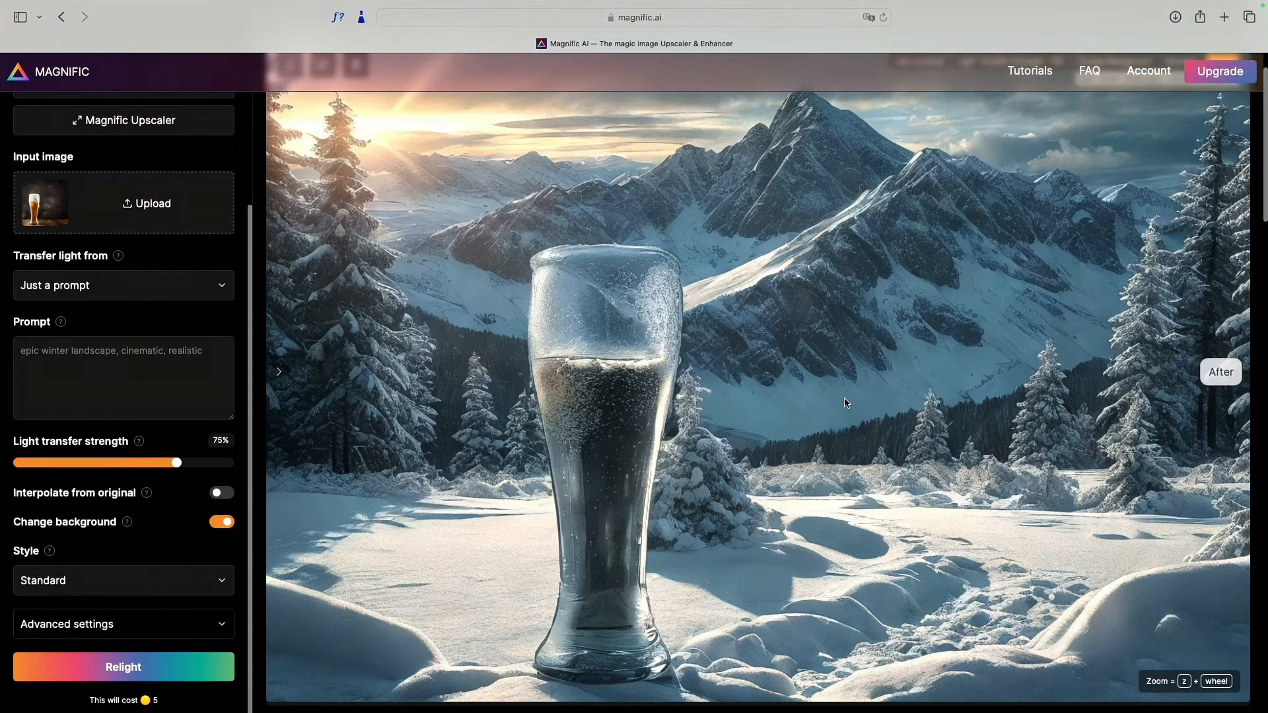
pyautogui.scroll(-10, 846, 404)
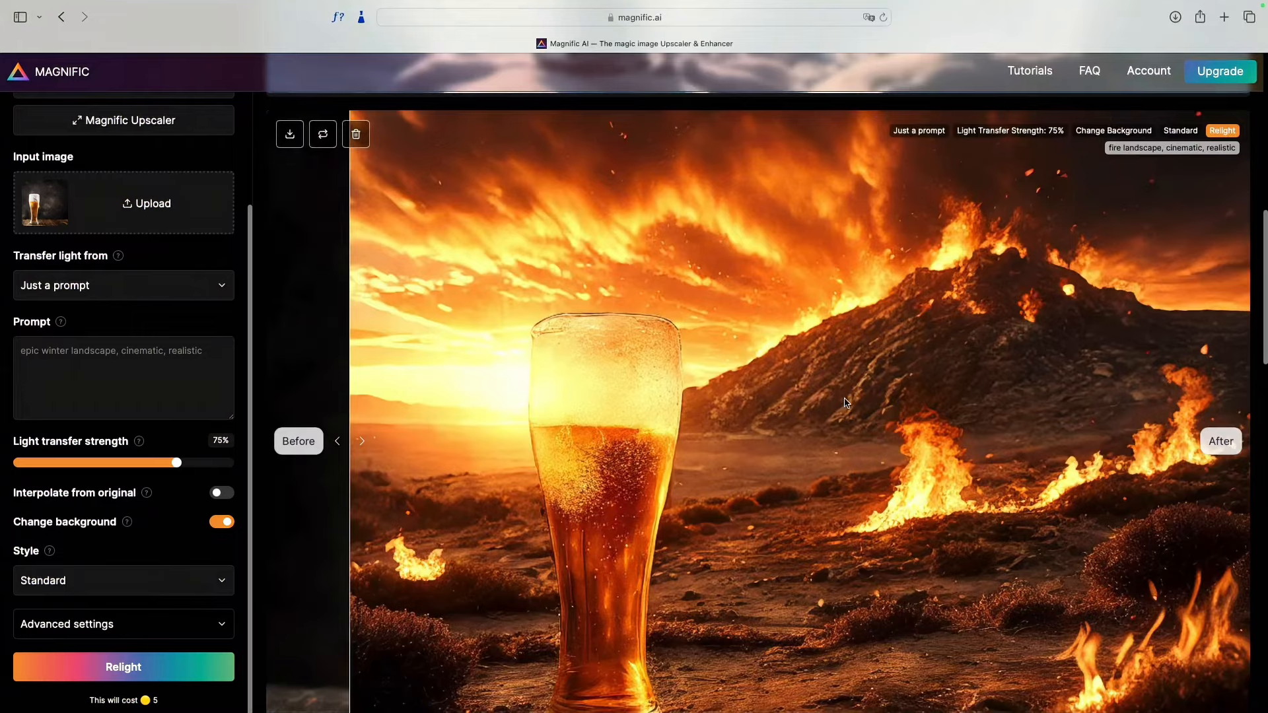
pyautogui.scroll(-15, 846, 403)
pyautogui.scroll(-10, 846, 402)
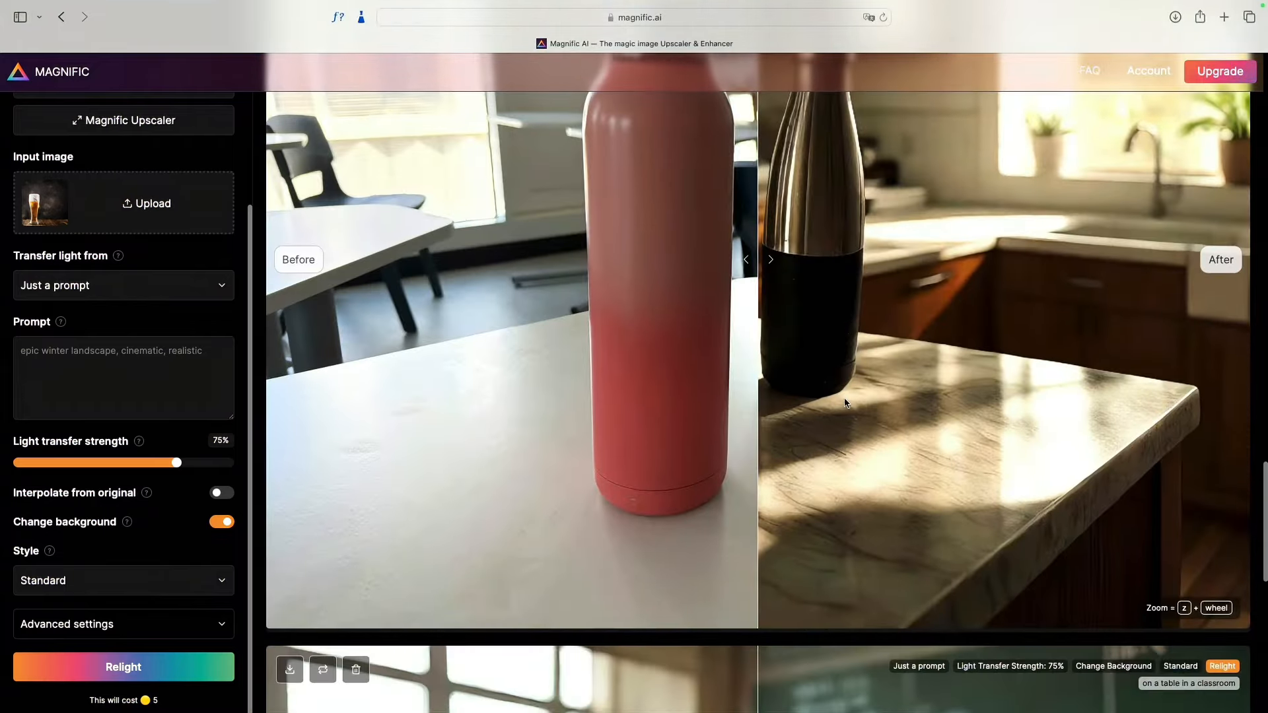
pyautogui.scroll(-15, 846, 403)
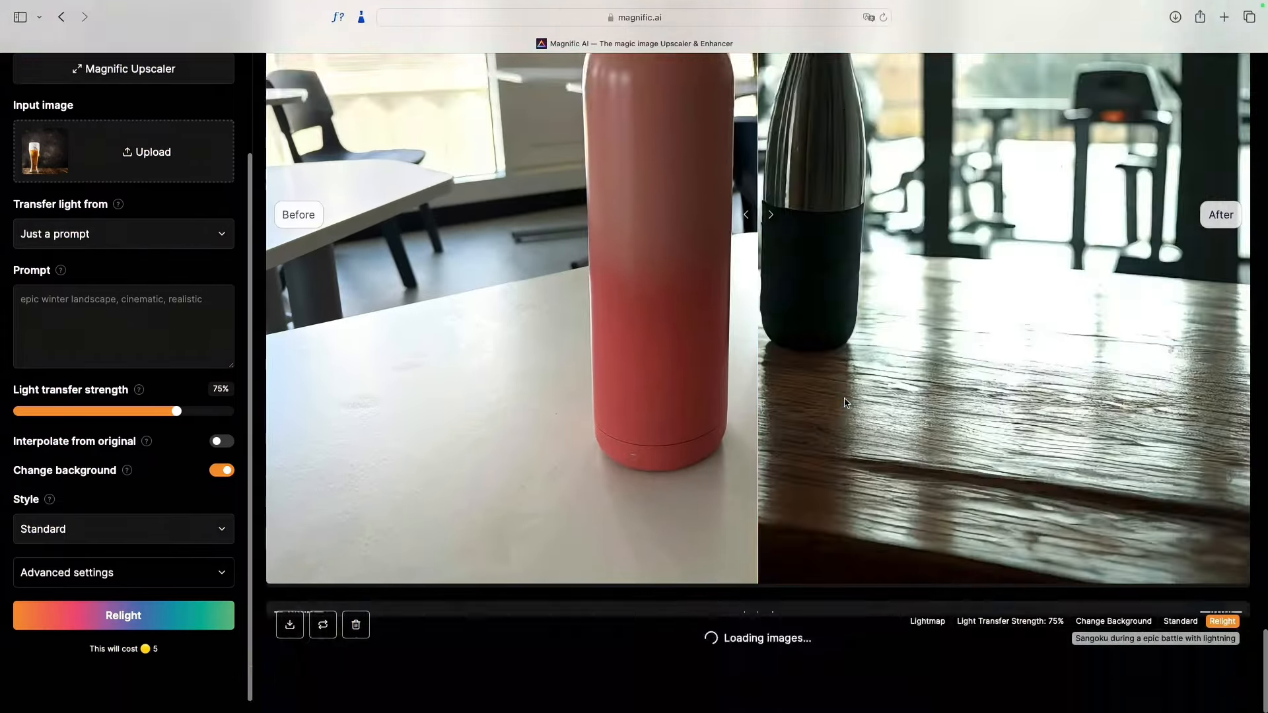
pyautogui.scroll(-15, 844, 403)
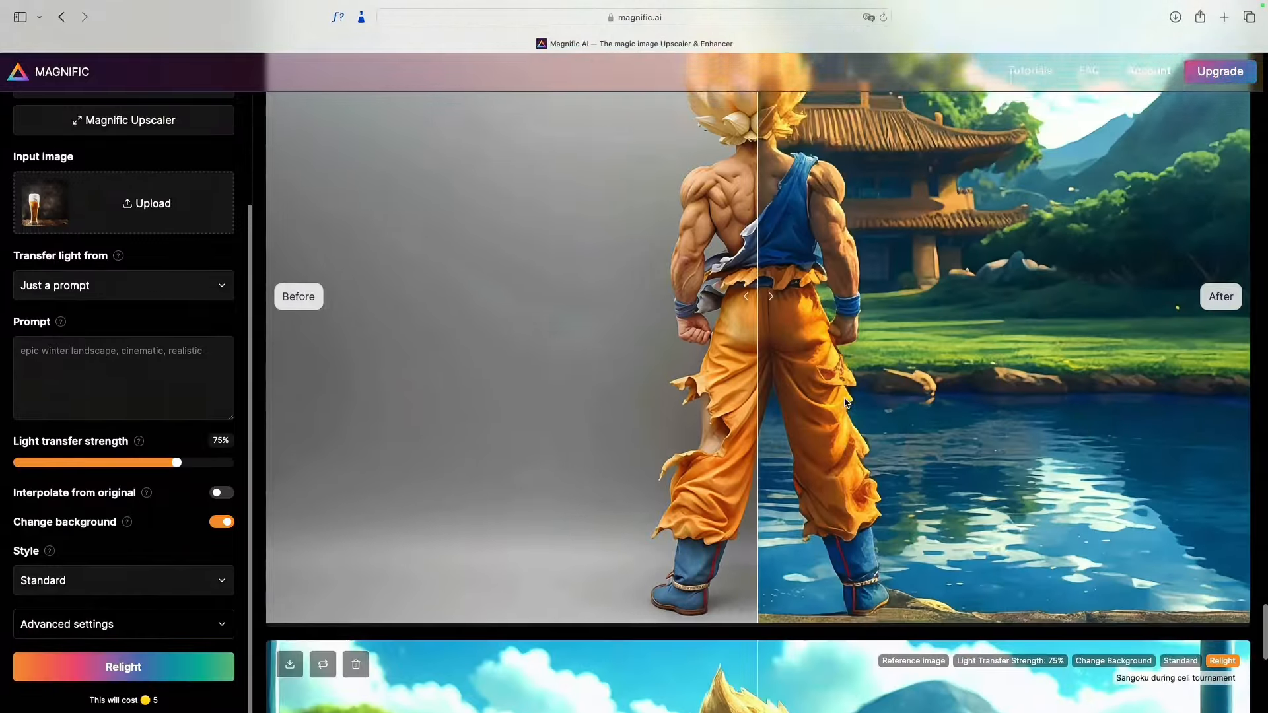
pyautogui.scroll(-15, 845, 402)
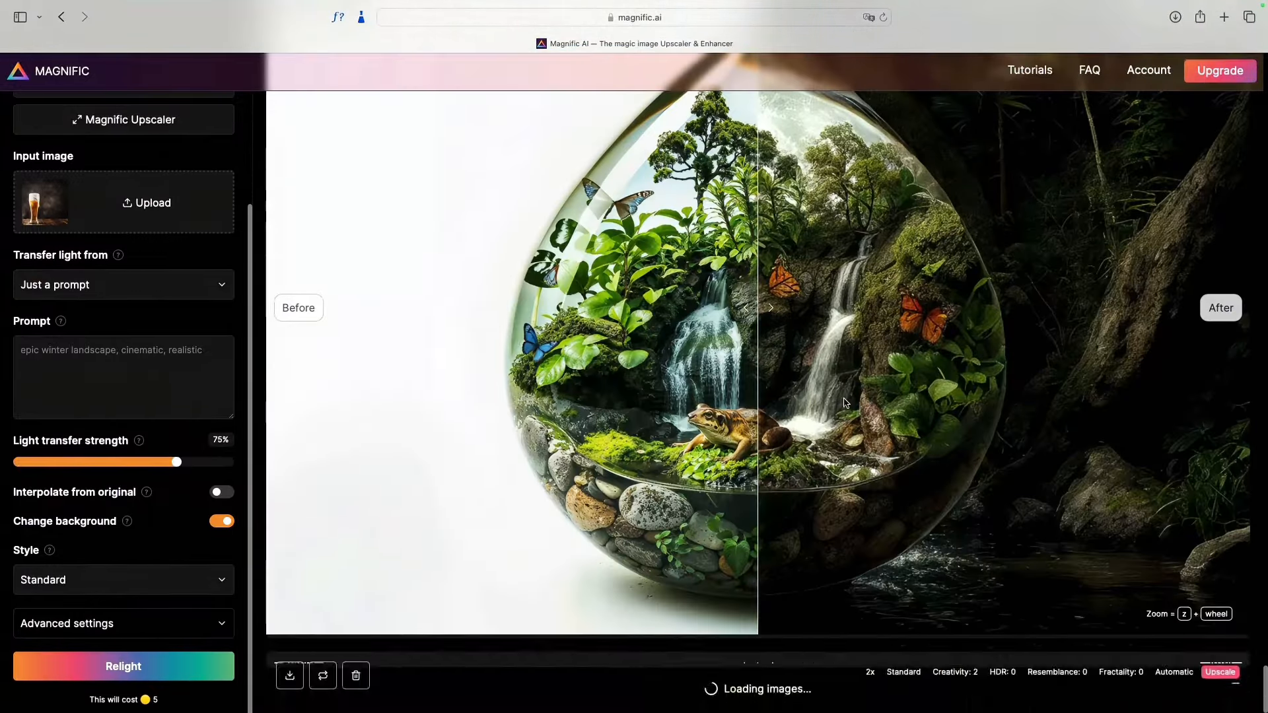
# Step: Examine the relit perfume bottle results, comparing the original with the After versions using the before/after divider
pyautogui.scroll(-15, 846, 403)
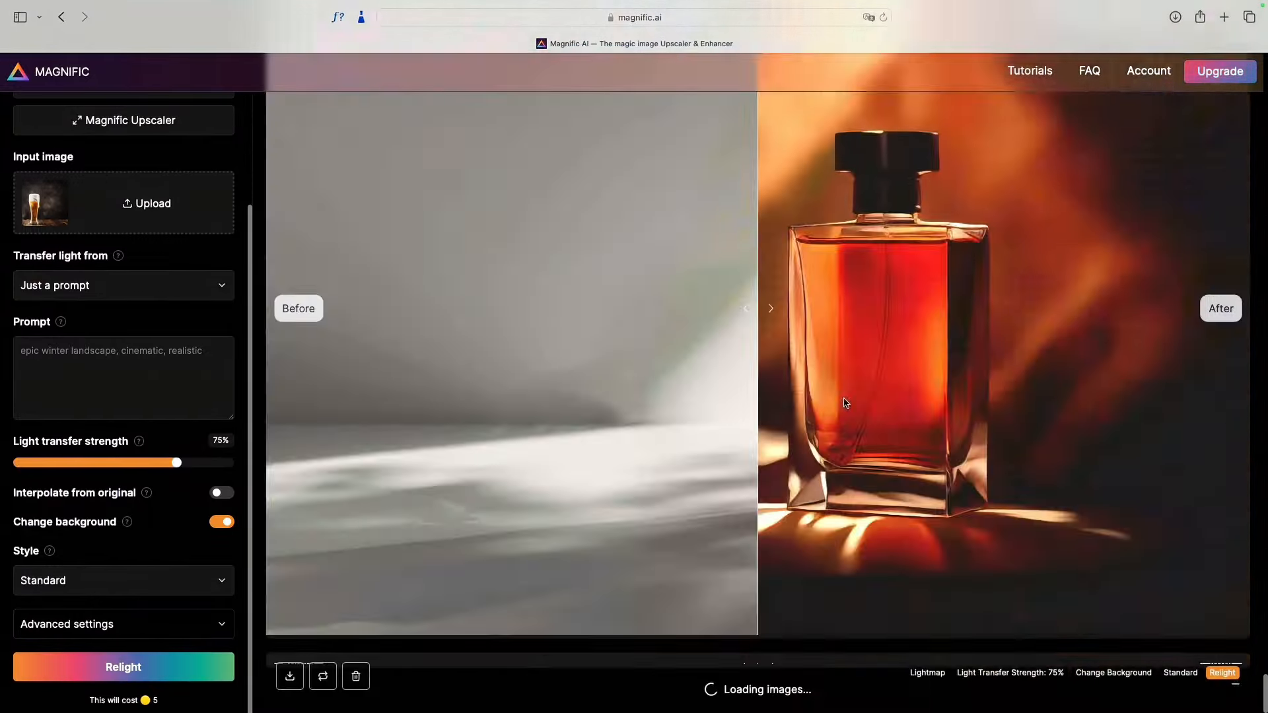
pyautogui.scroll(-15, 830, 418)
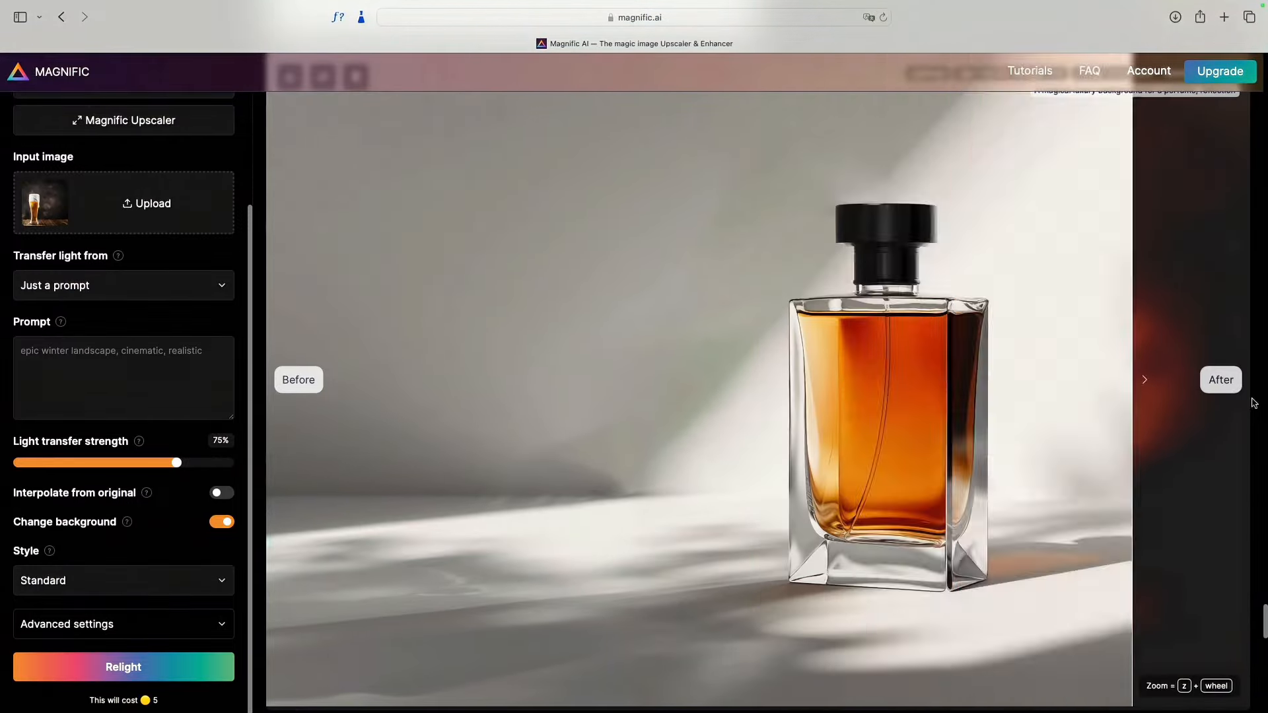
pyautogui.scroll(-15, 779, 416)
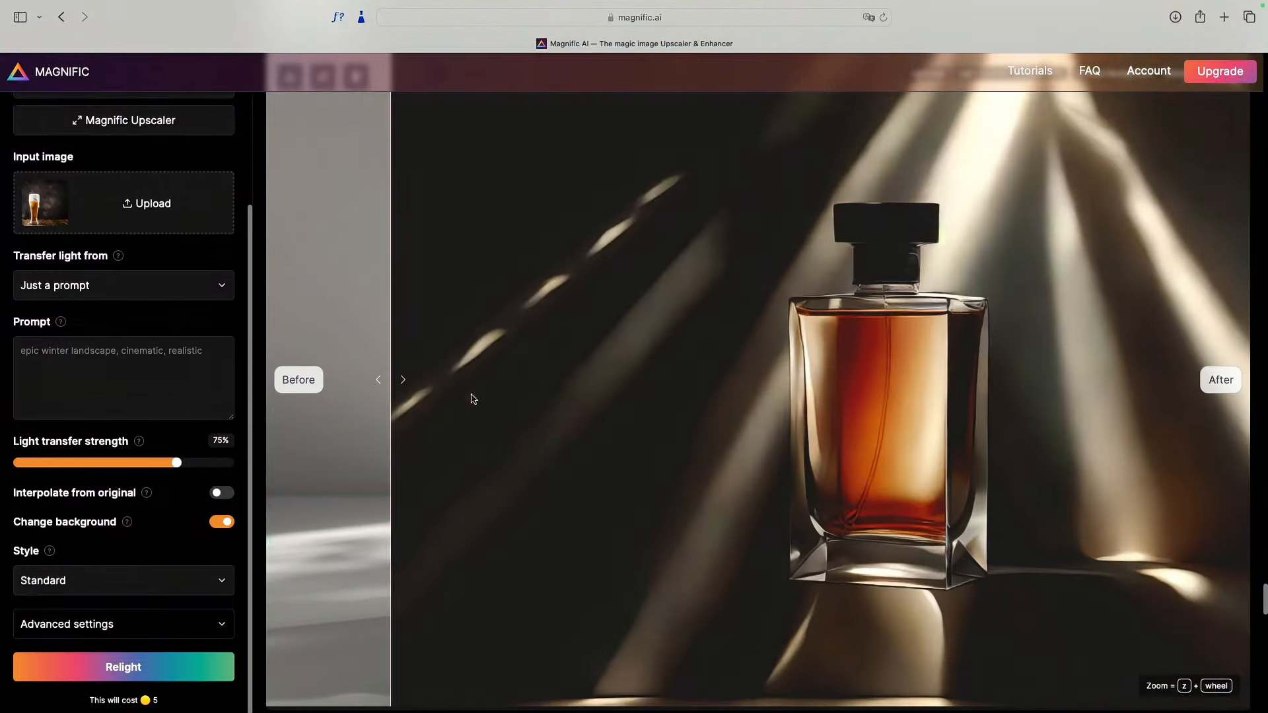
# Step: Review the relit handbag results, comparing the original with its private jet, bar, gallery, boutique, runway and office desk backgrounds
pyautogui.scroll(-5, 776, 415)
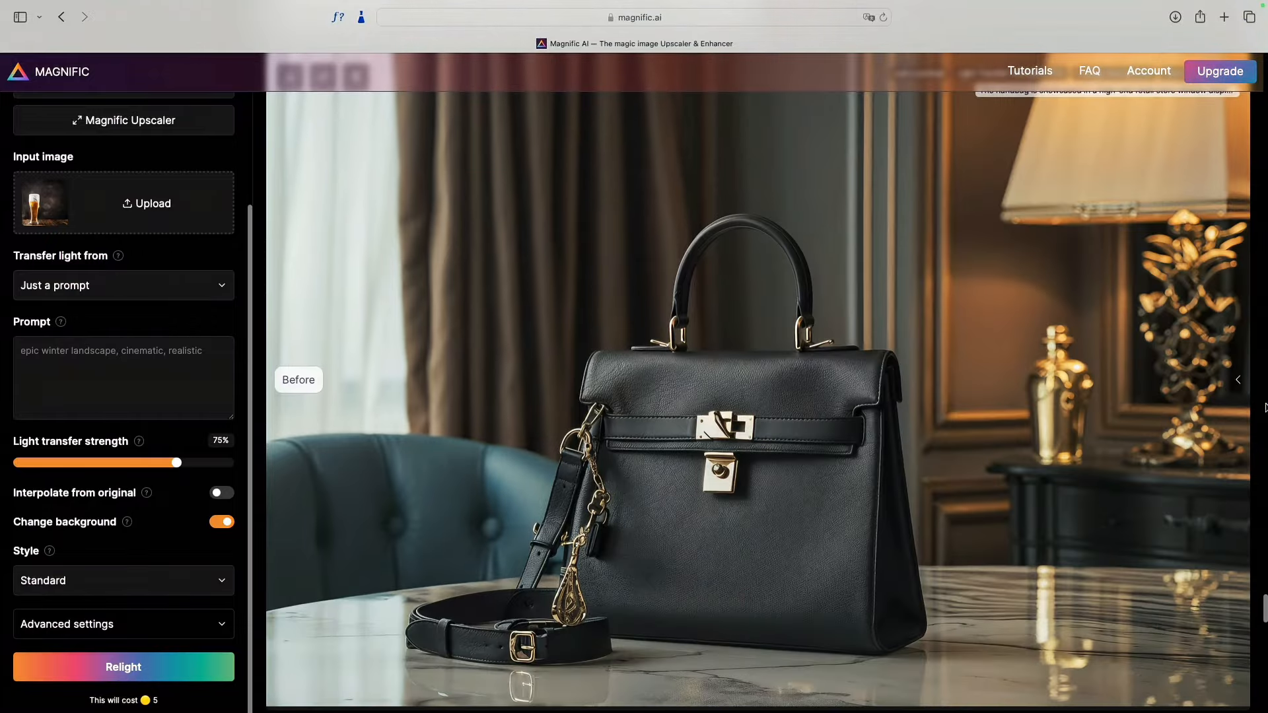
pyautogui.scroll(-10, 1266, 408)
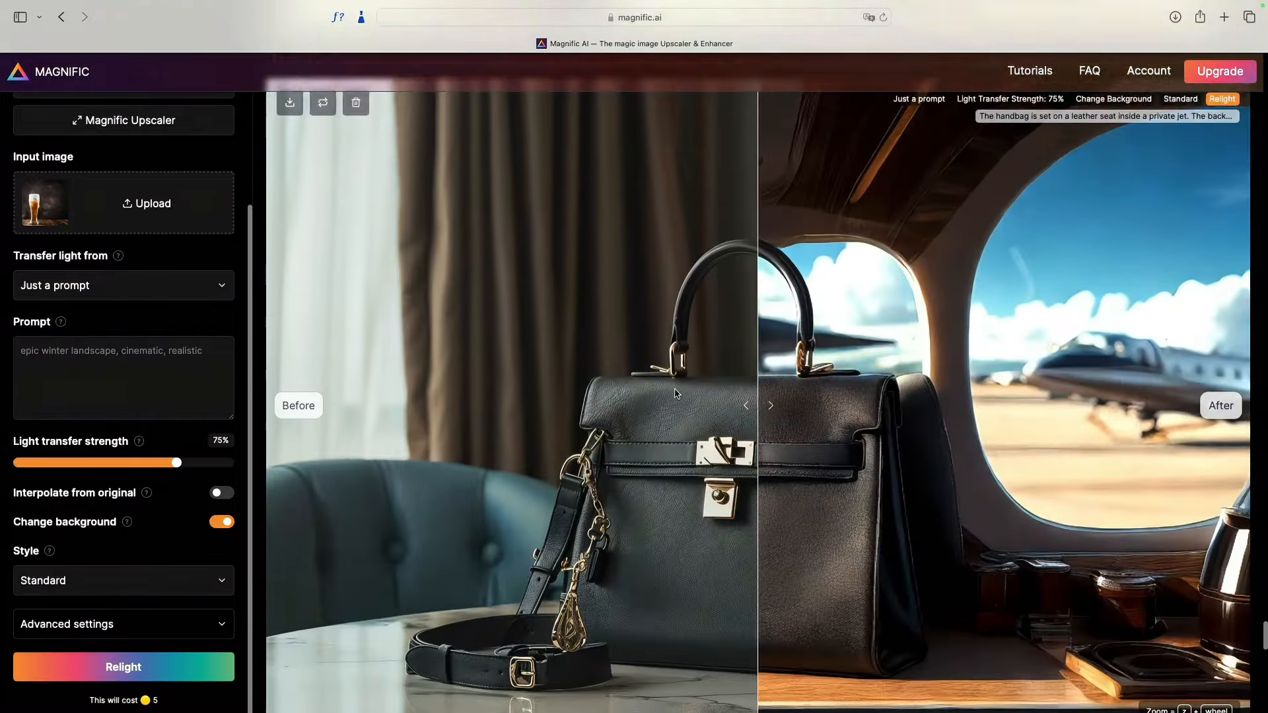
pyautogui.scroll(-10, 1219, 347)
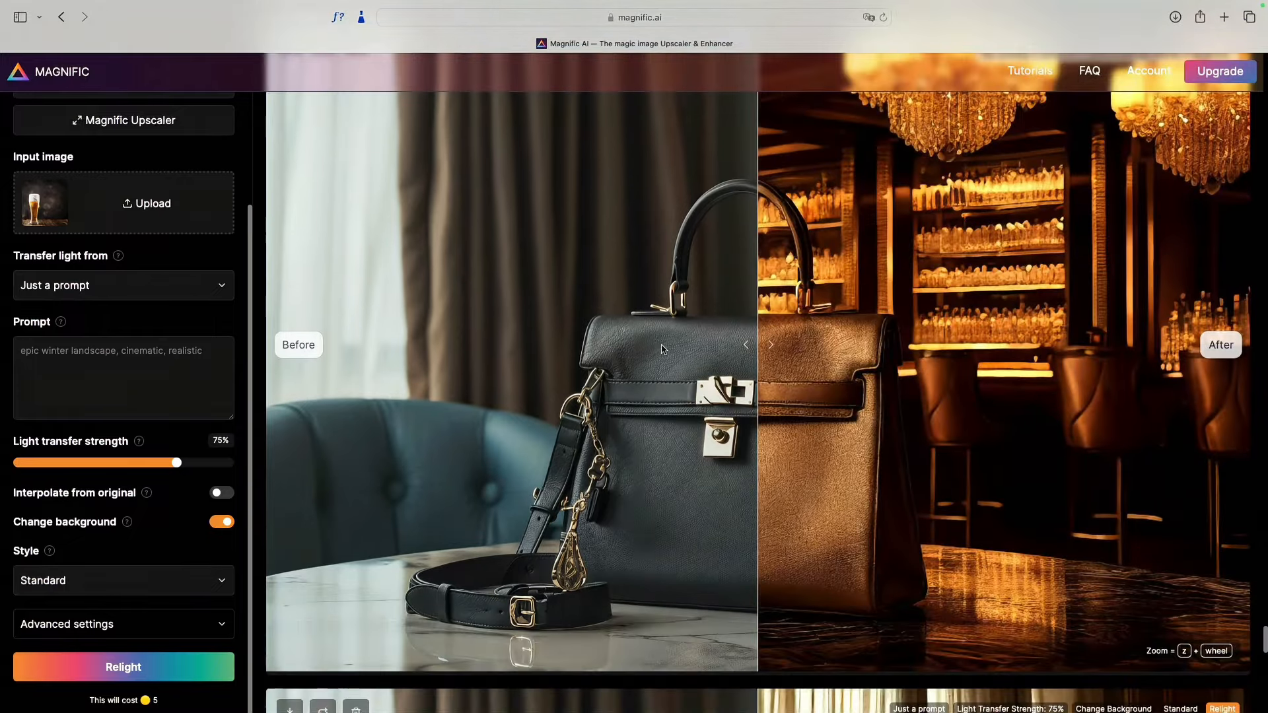
pyautogui.scroll(-10, 740, 366)
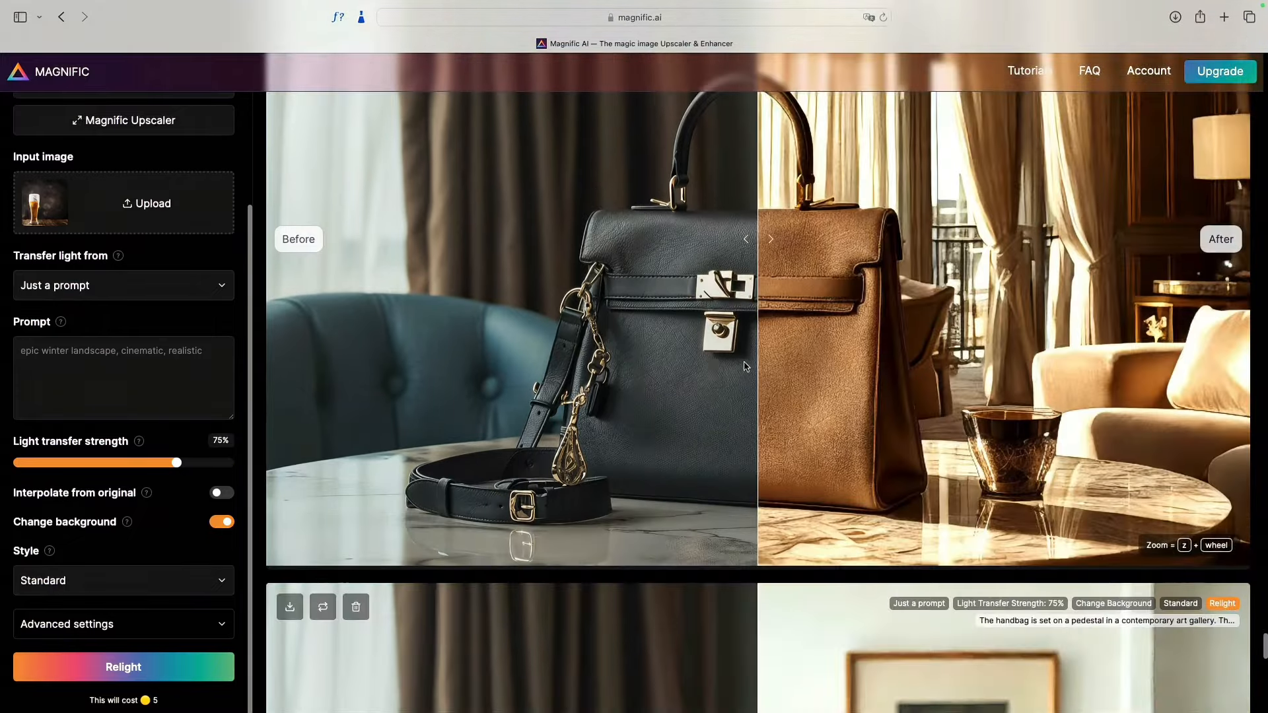
pyautogui.scroll(-10, 973, 373)
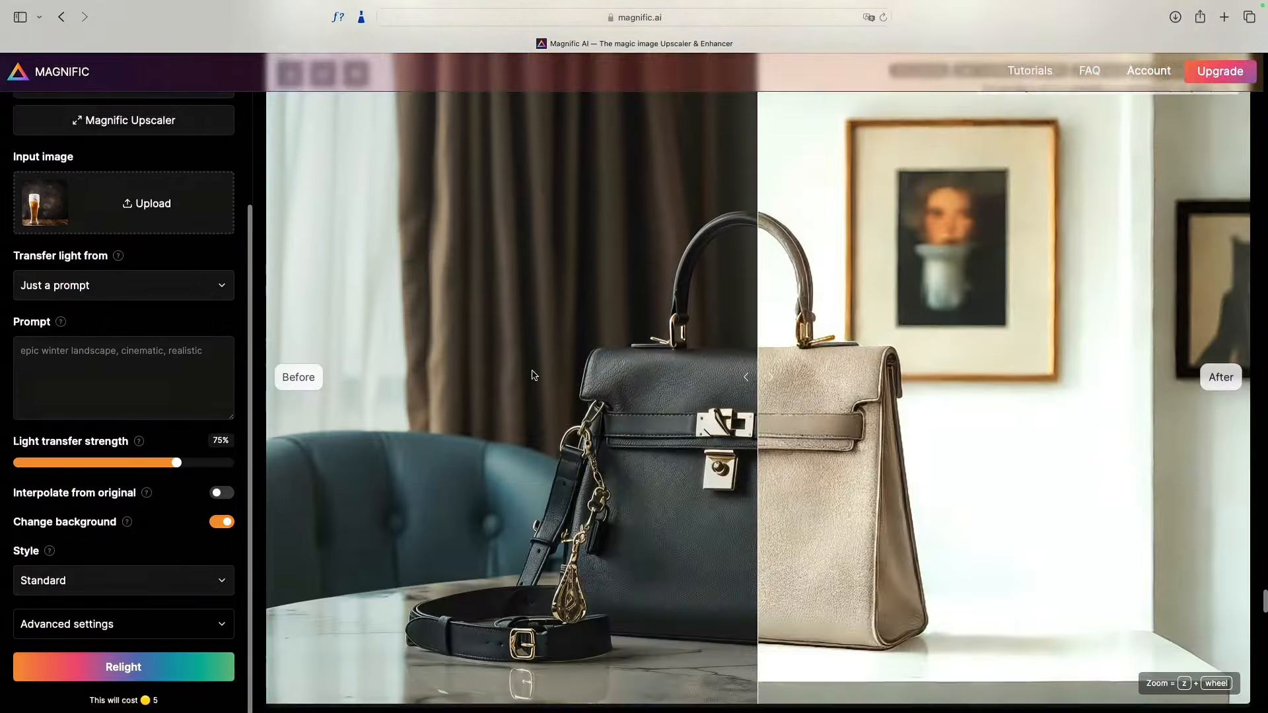
pyautogui.scroll(-10, 555, 369)
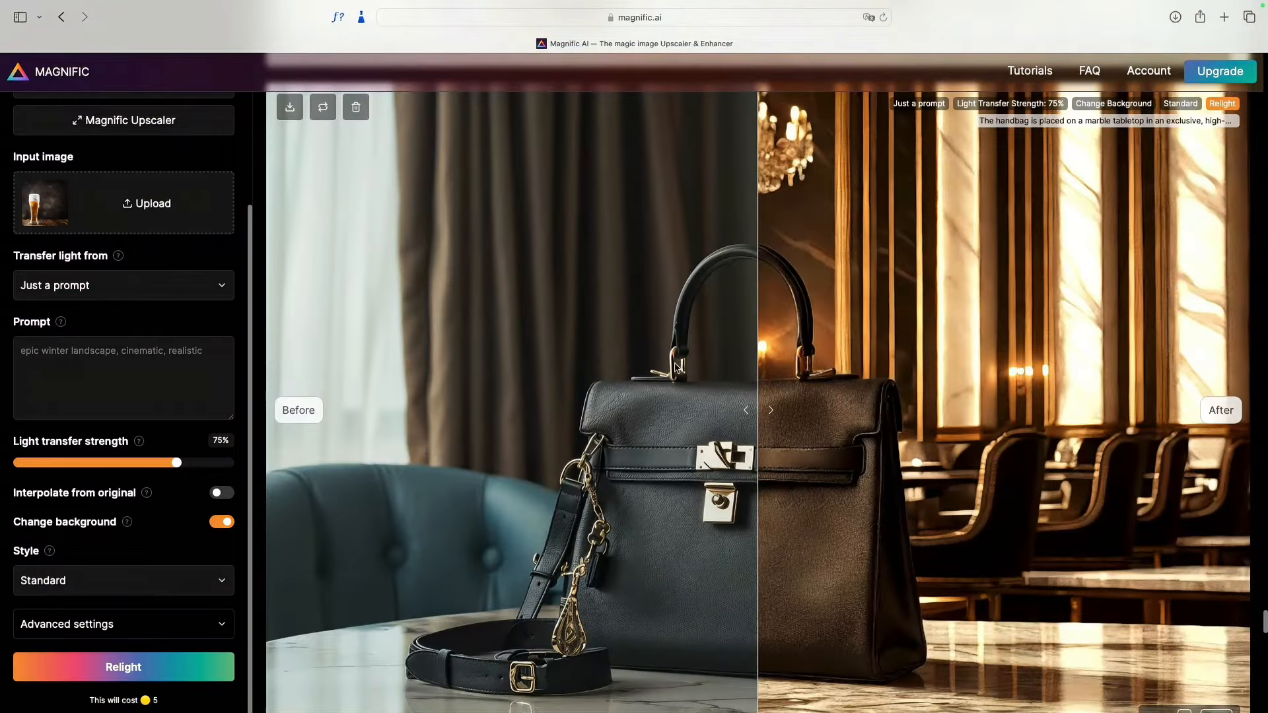
pyautogui.scroll(-10, 682, 362)
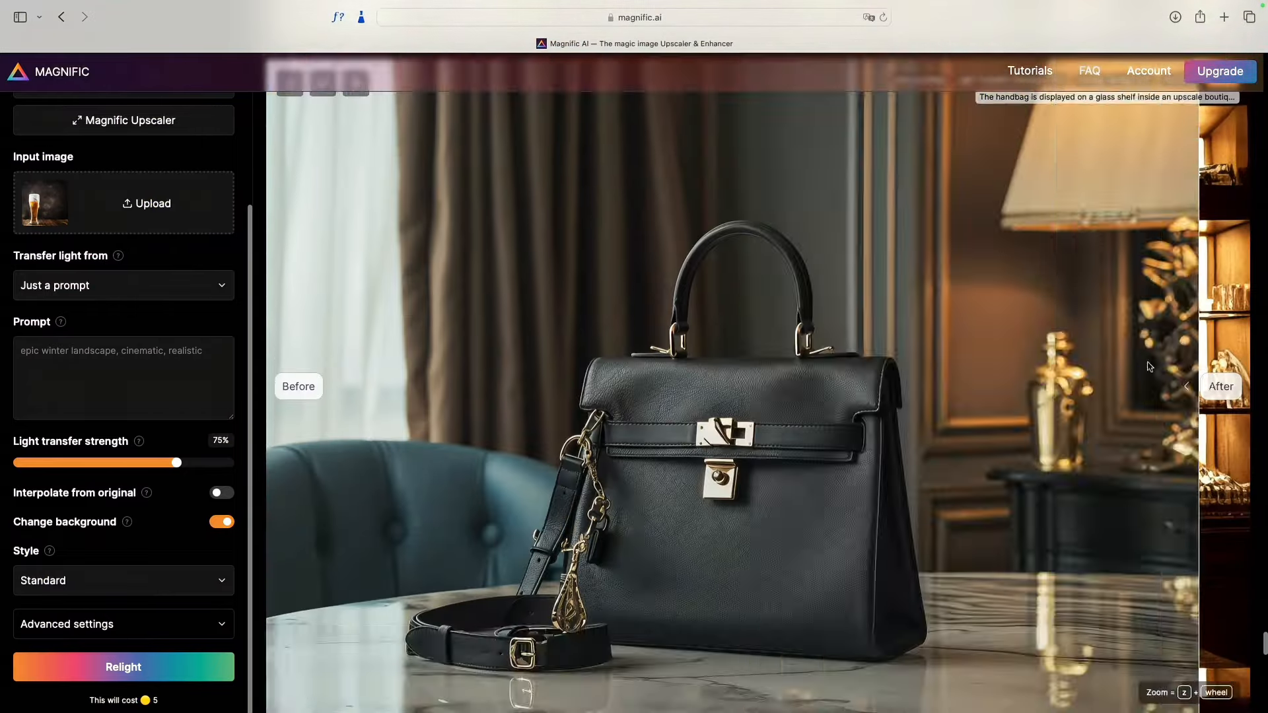
pyautogui.scroll(-10, 692, 355)
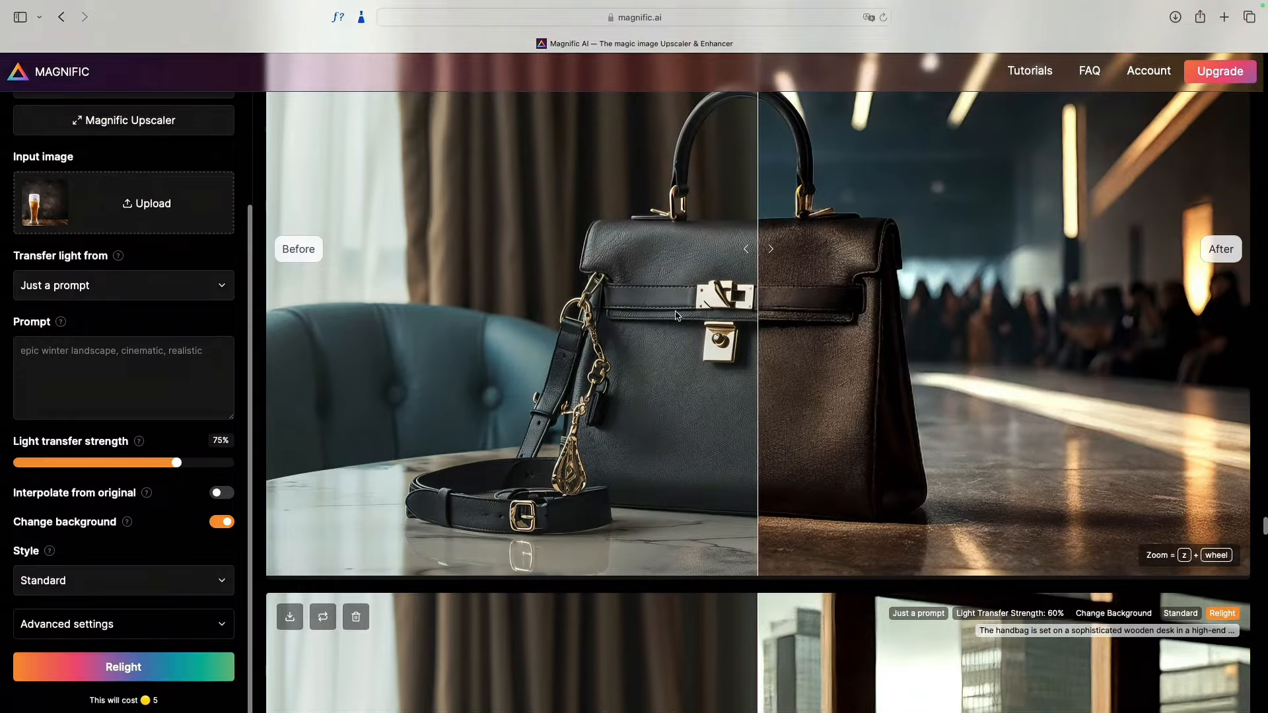
pyautogui.scroll(-10, 701, 336)
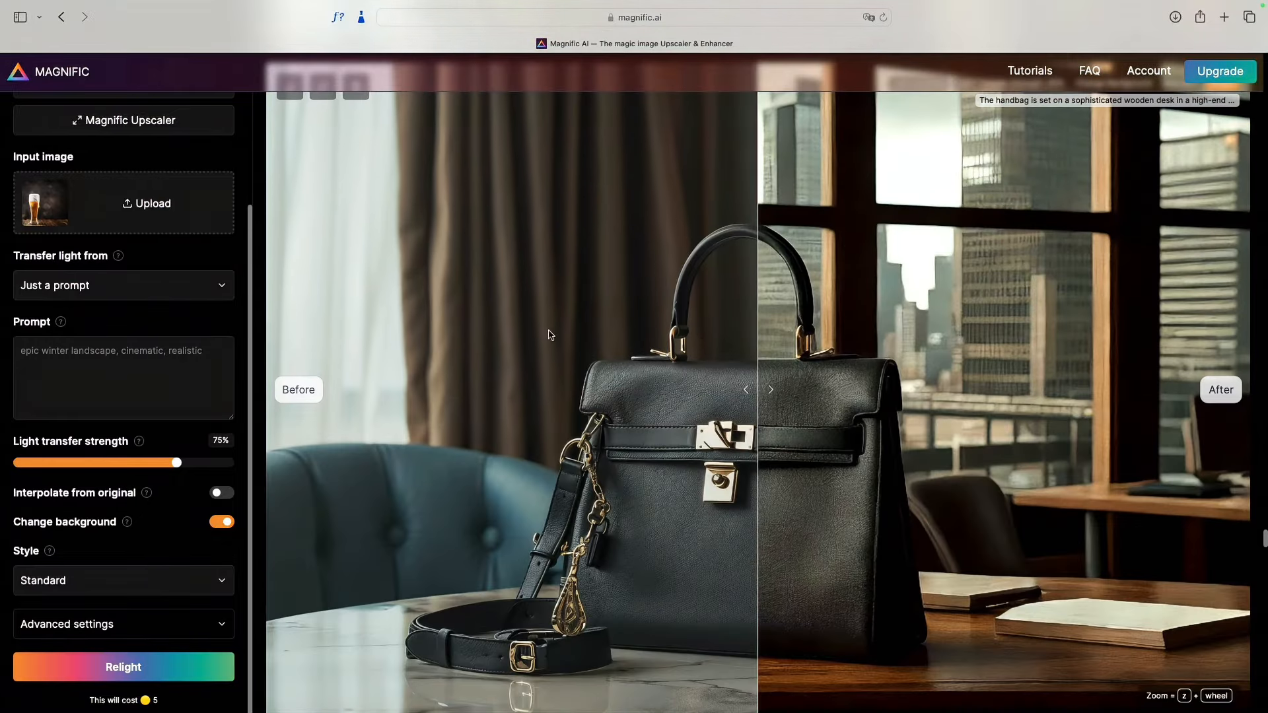
pyautogui.scroll(-5, 551, 335)
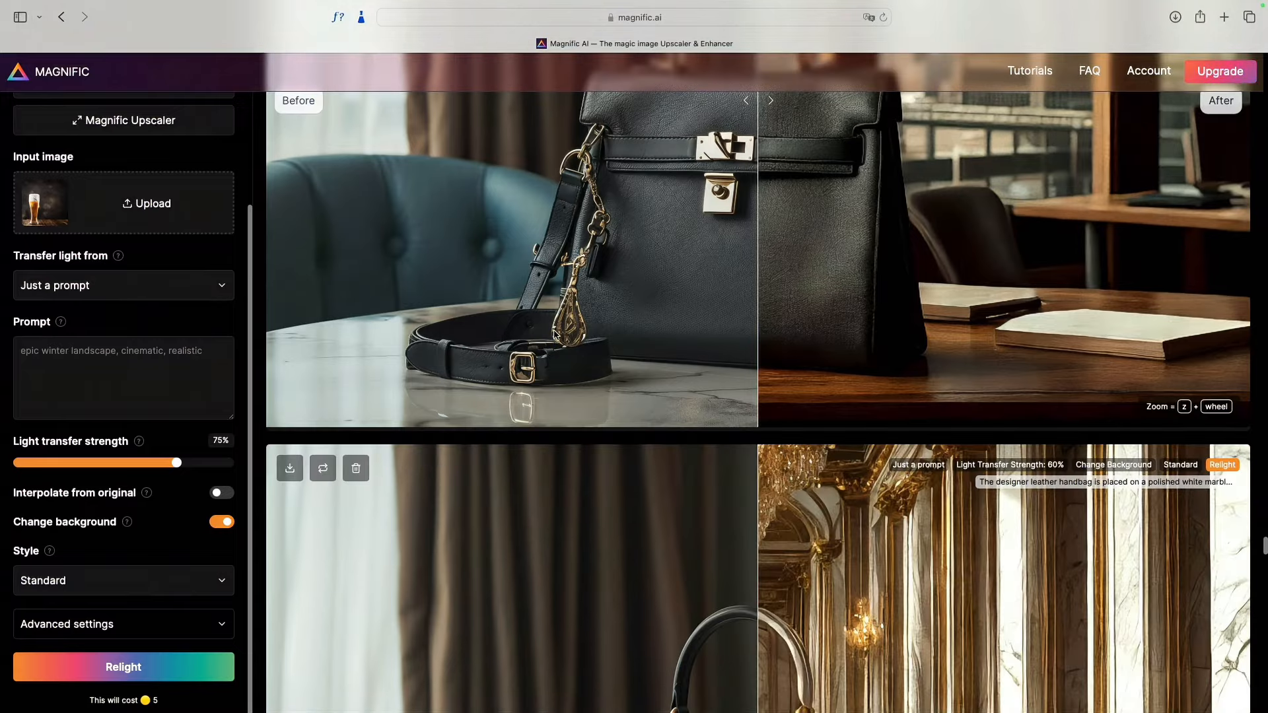
pyautogui.scroll(2, 555, 335)
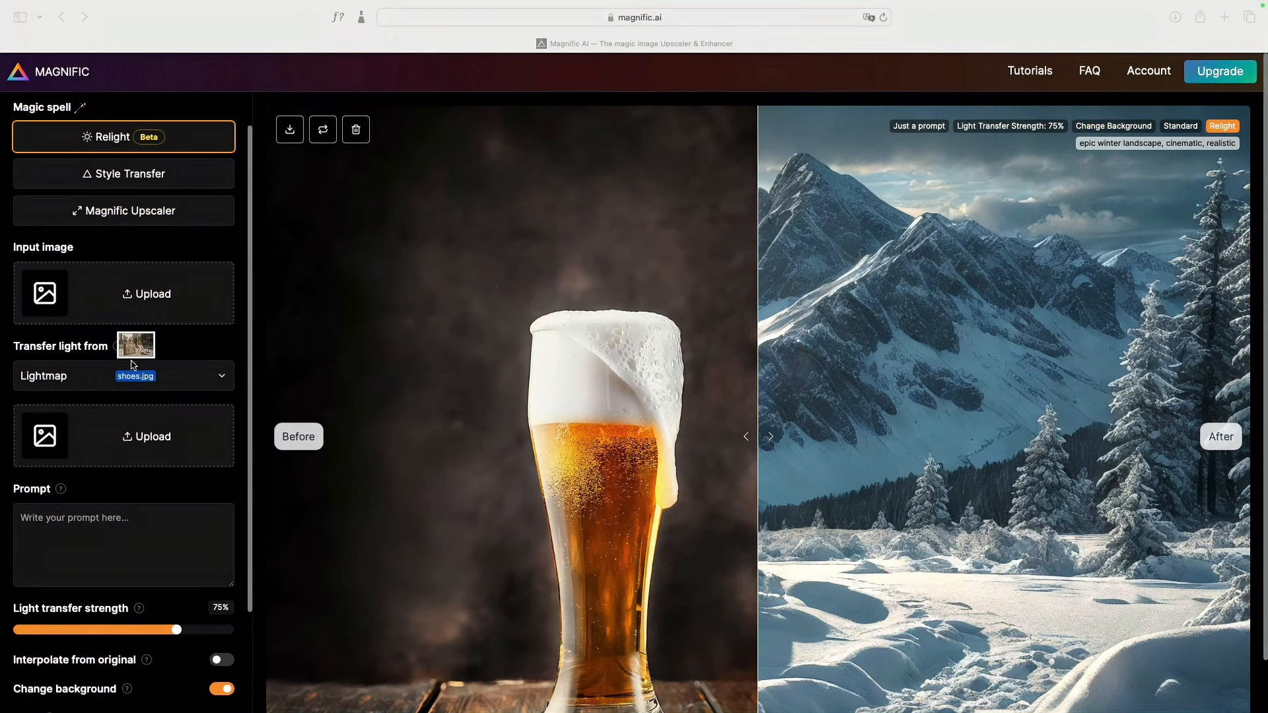
# Step: Load shoes.jpg as the input image and the light-beam image as the Lightmap, and relight it without a prompt
pyautogui.moveTo(135, 356); pyautogui.dragTo(183, 333)
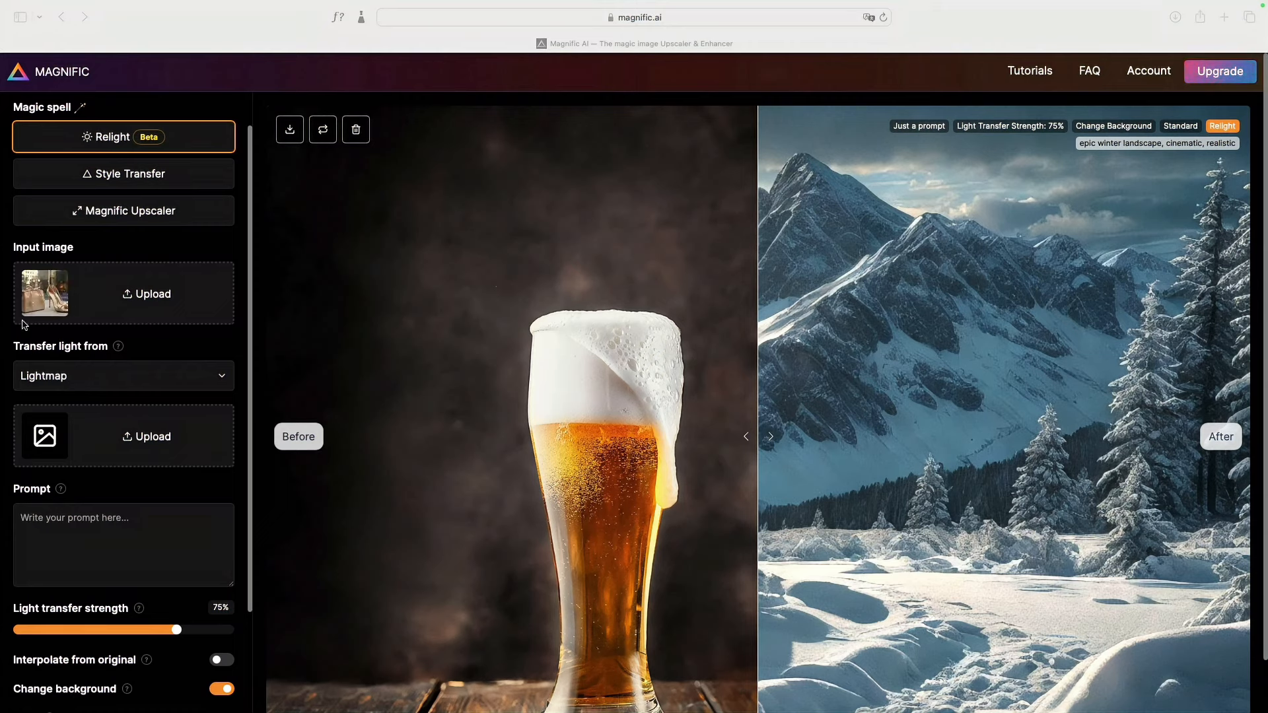
pyautogui.moveTo(1265, 461); pyautogui.dragTo(54, 441)
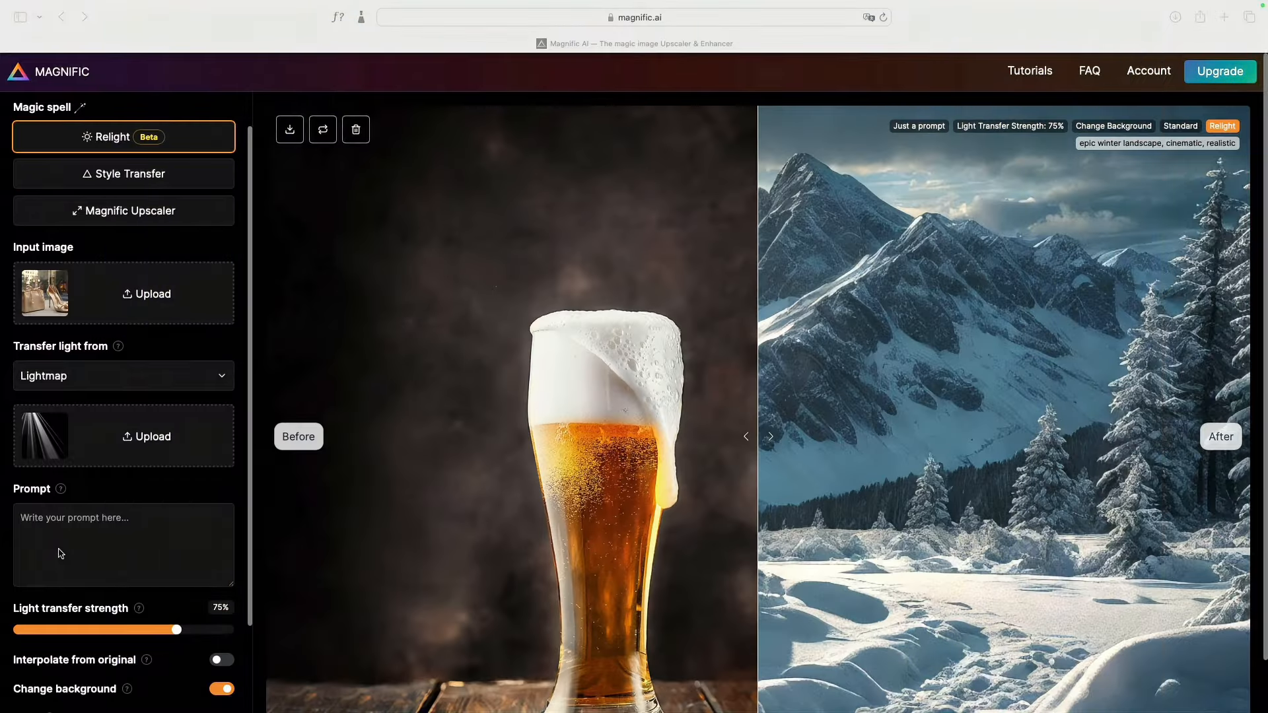
pyautogui.scroll(-5, 76, 568)
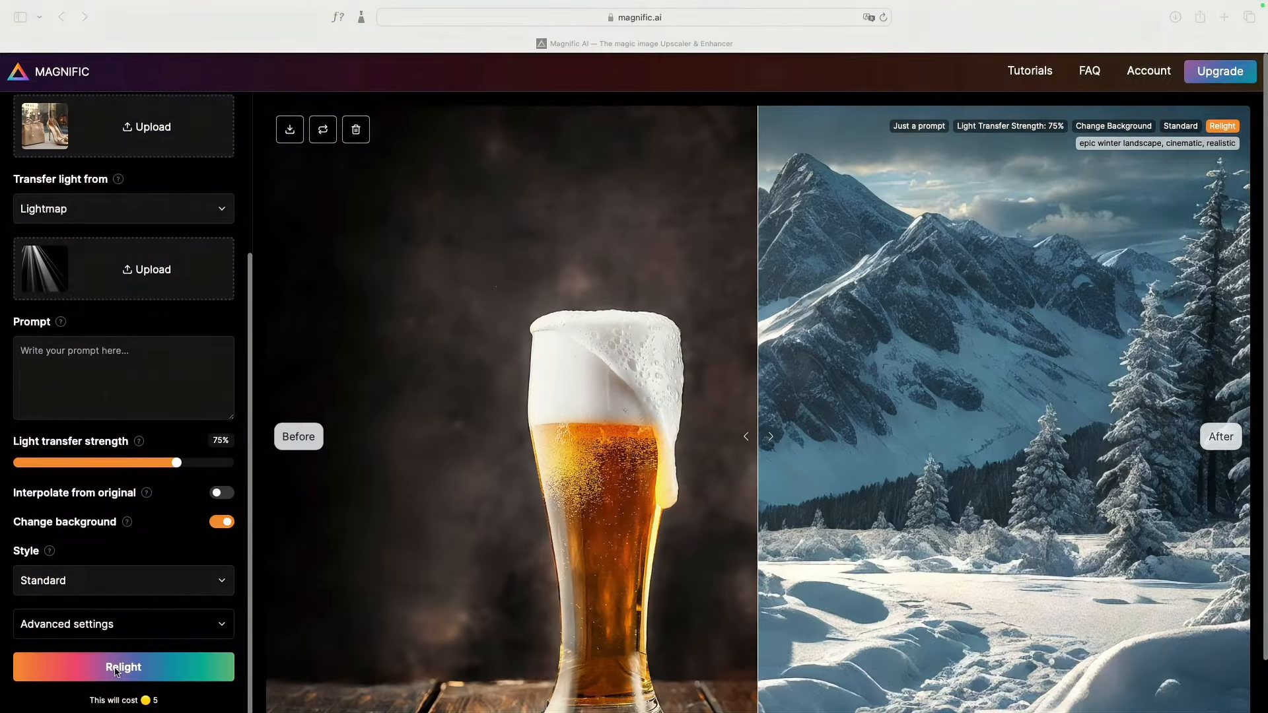
pyautogui.click(116, 672)
pyautogui.click(94, 673)
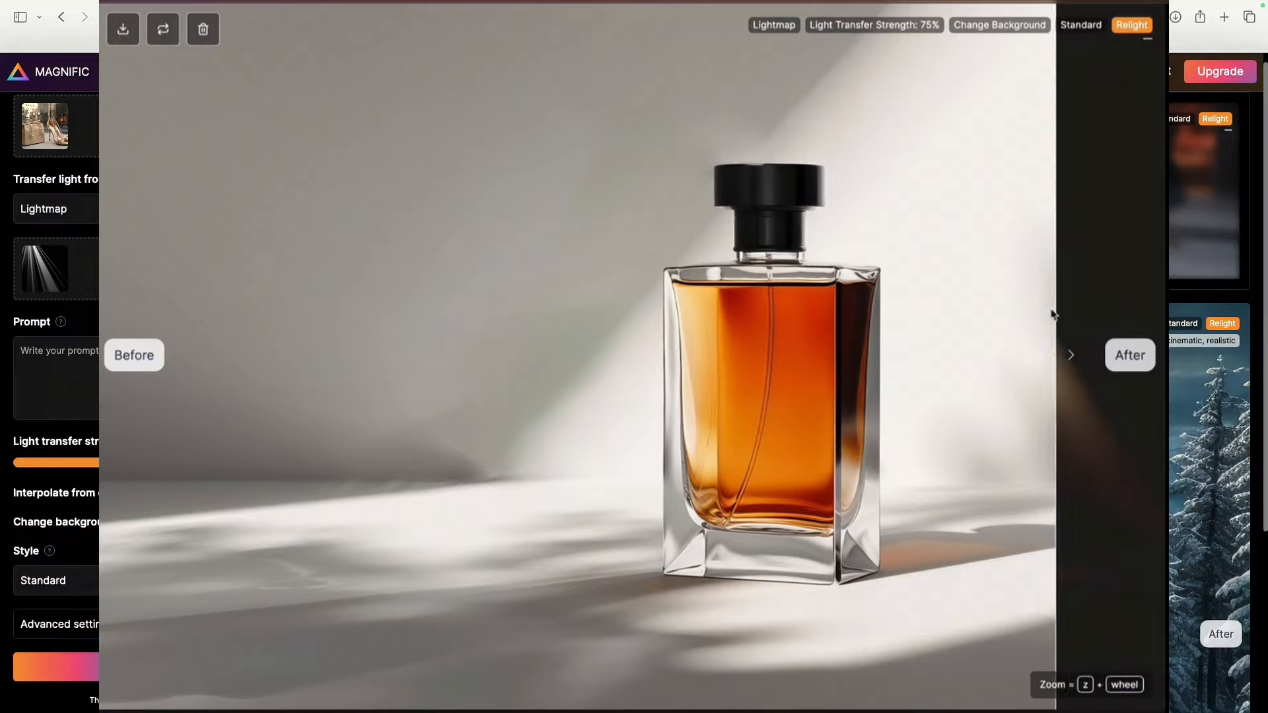
# Step: Reveal the full After versions of the lightmap perfume bottle results, including the magical luxury background one, with the before/after divider
pyautogui.moveTo(1054, 315); pyautogui.dragTo(98, 200)
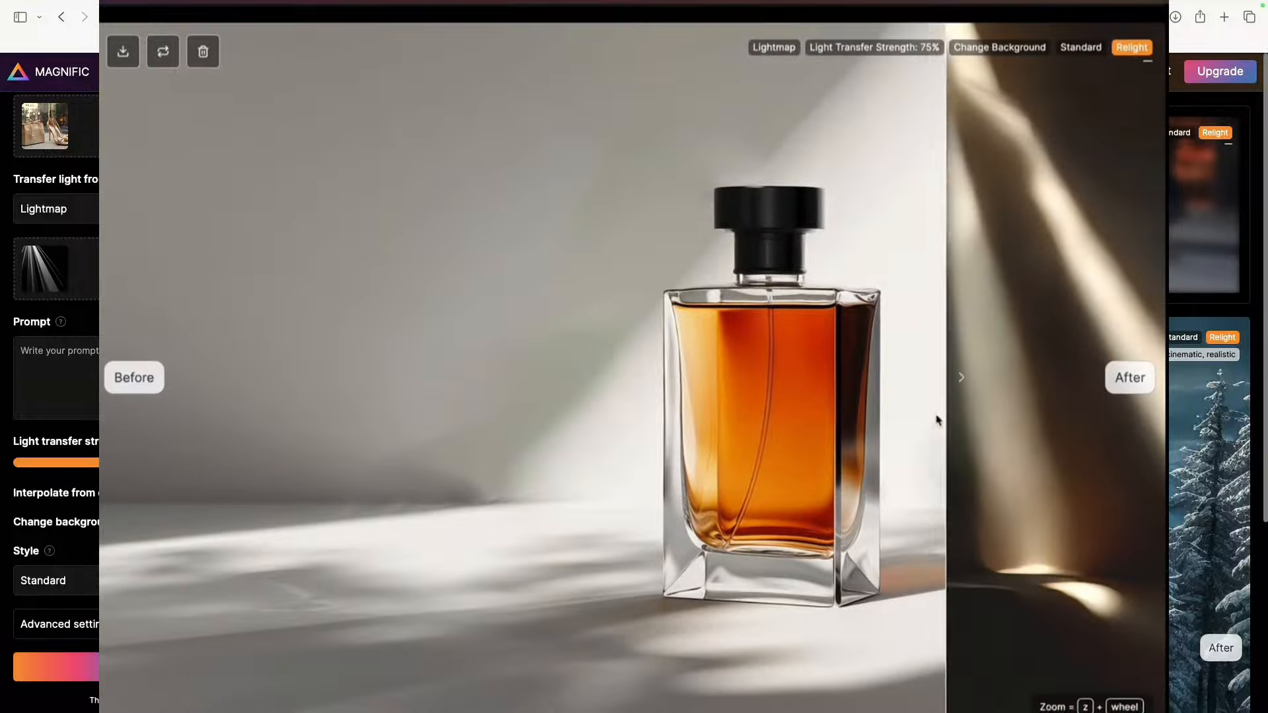
pyautogui.moveTo(936, 421)
pyautogui.mouseDown()
pyautogui.moveTo(603, 417)
pyautogui.moveTo(106, 380)
pyautogui.mouseUp()
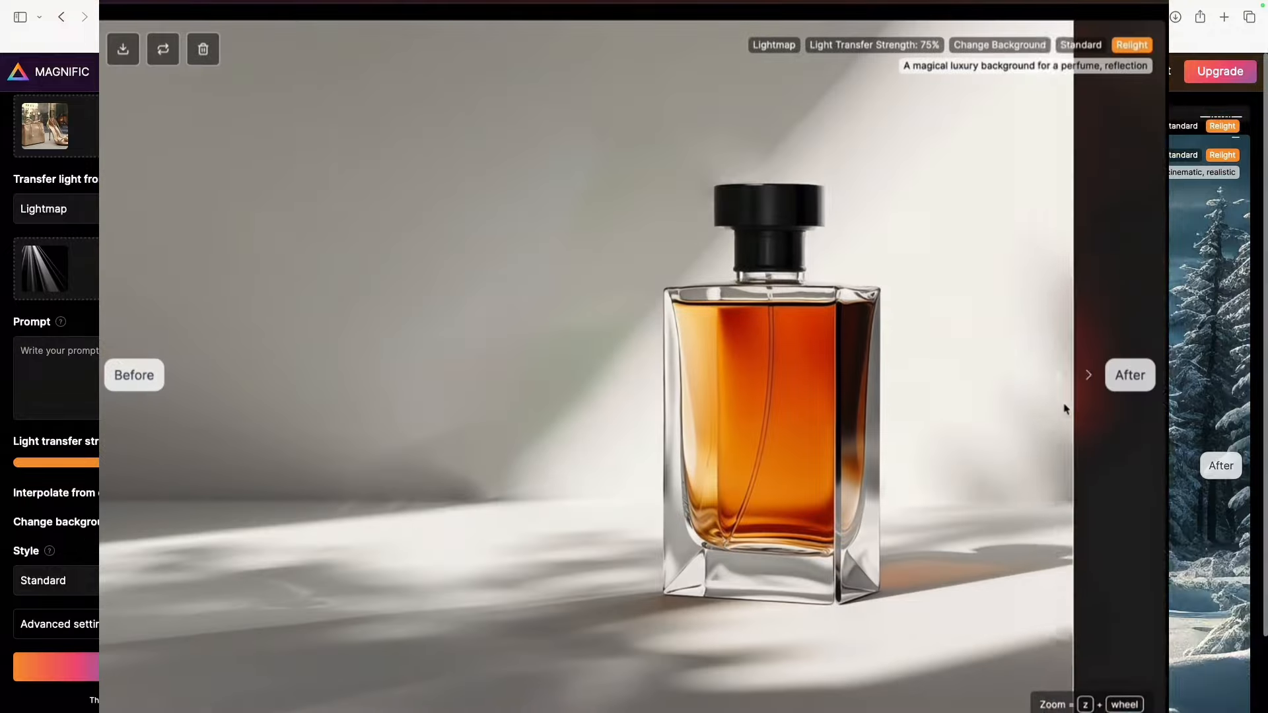
pyautogui.moveTo(1064, 409); pyautogui.dragTo(360, 253)
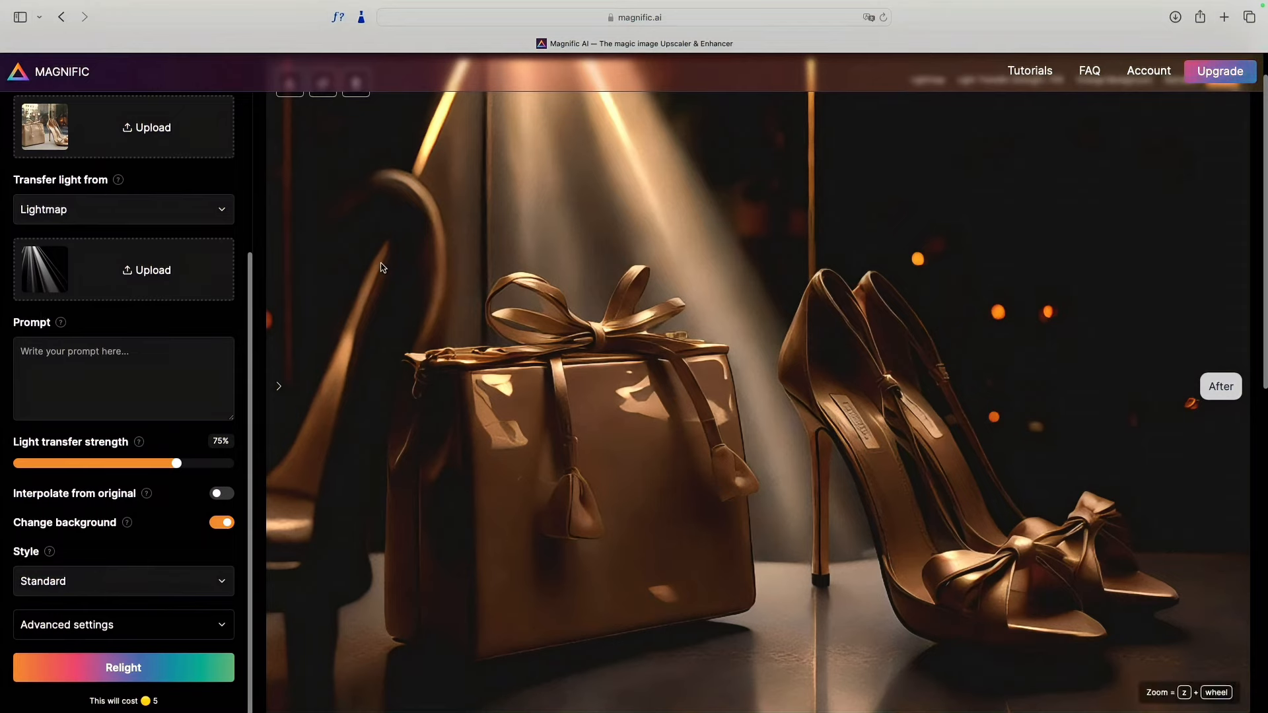
# Step: Compare the handbag and heels result with its original, and inspect the before and after of the headphones in an icy environment
pyautogui.moveTo(388, 267); pyautogui.dragTo(1255, 290)
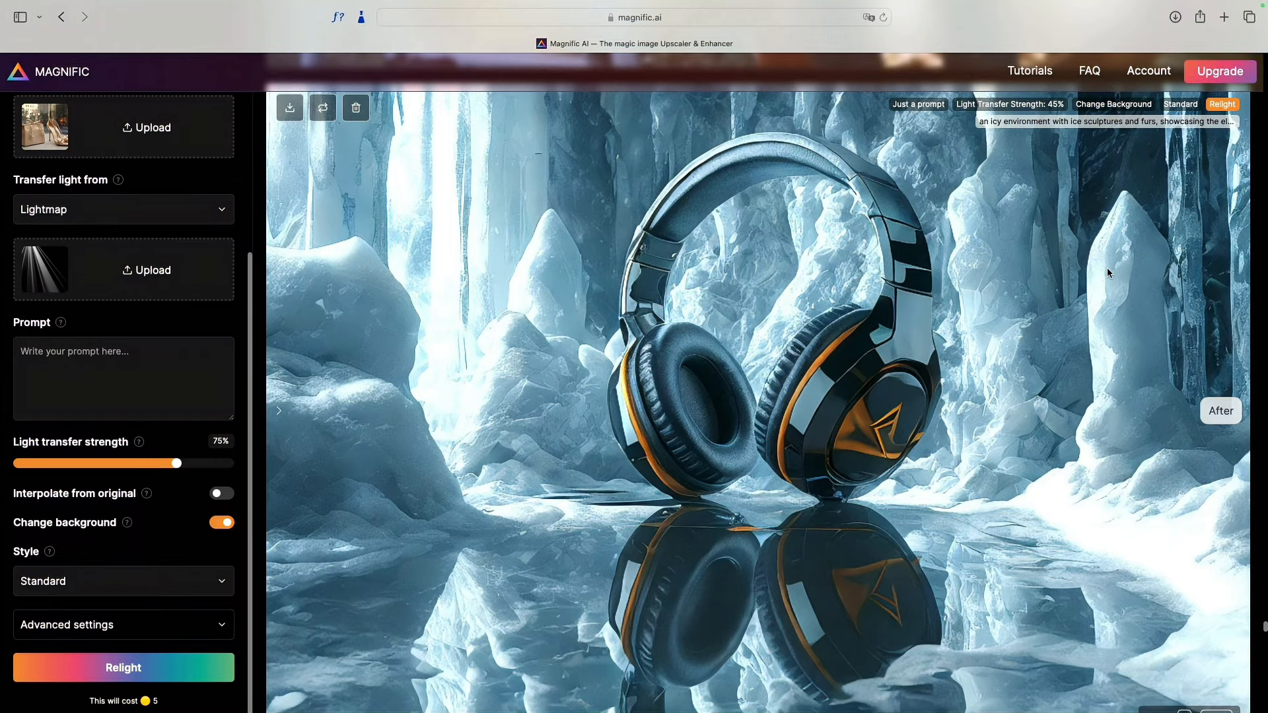
pyautogui.scroll(-1, 1112, 265)
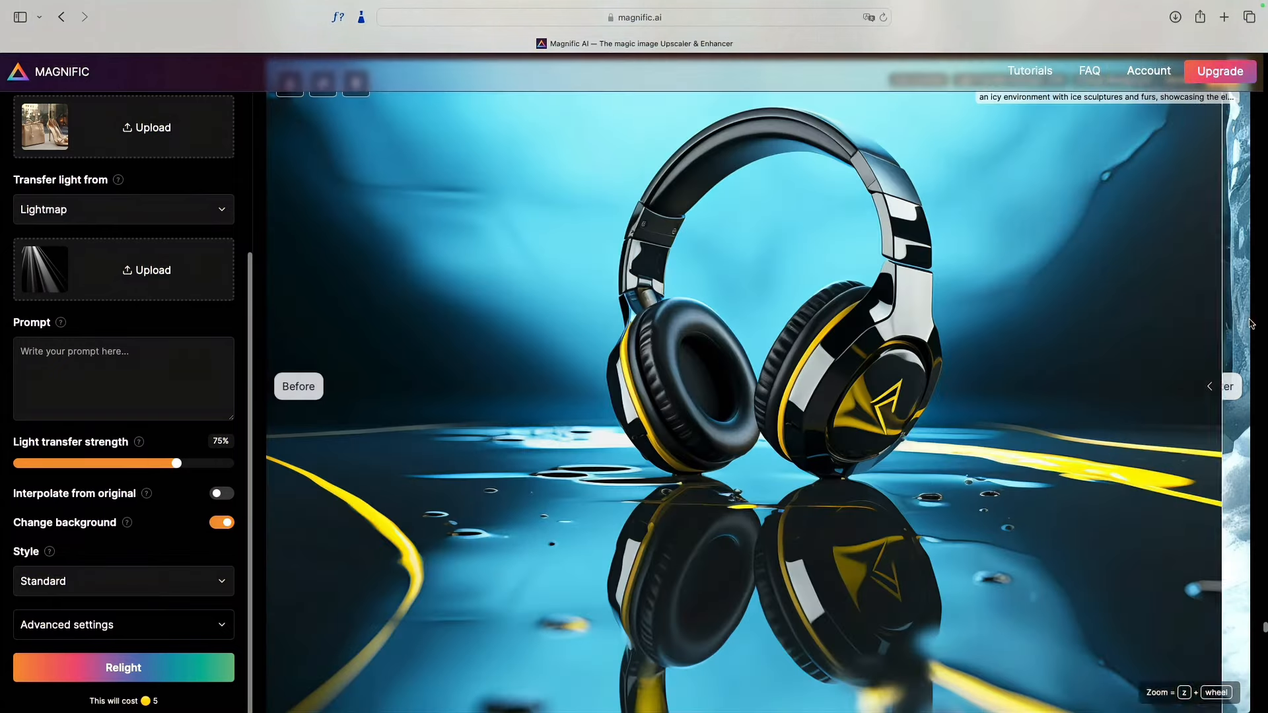